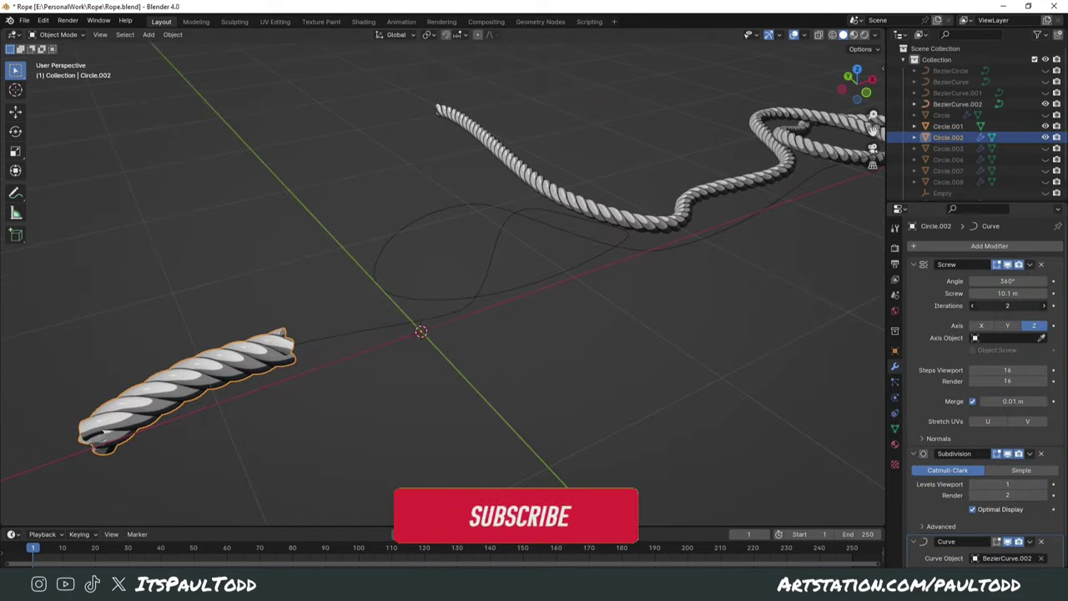
Raise the Screw iterations to lengthen the rope, and rotate and scale the path curve's control points to bend it.
drag(1007, 306, 1052, 305)
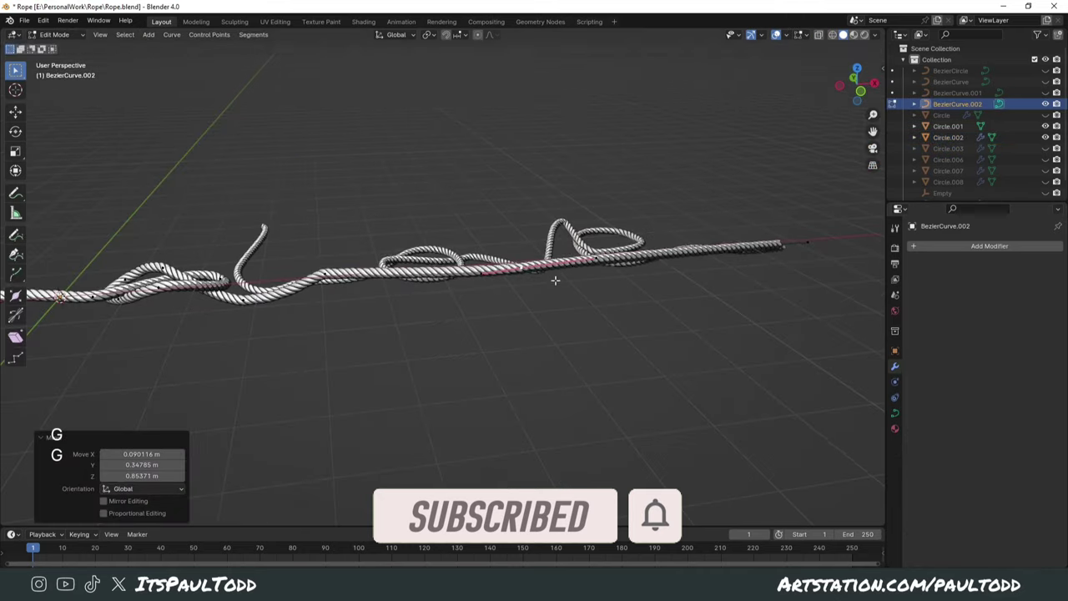
key(r)
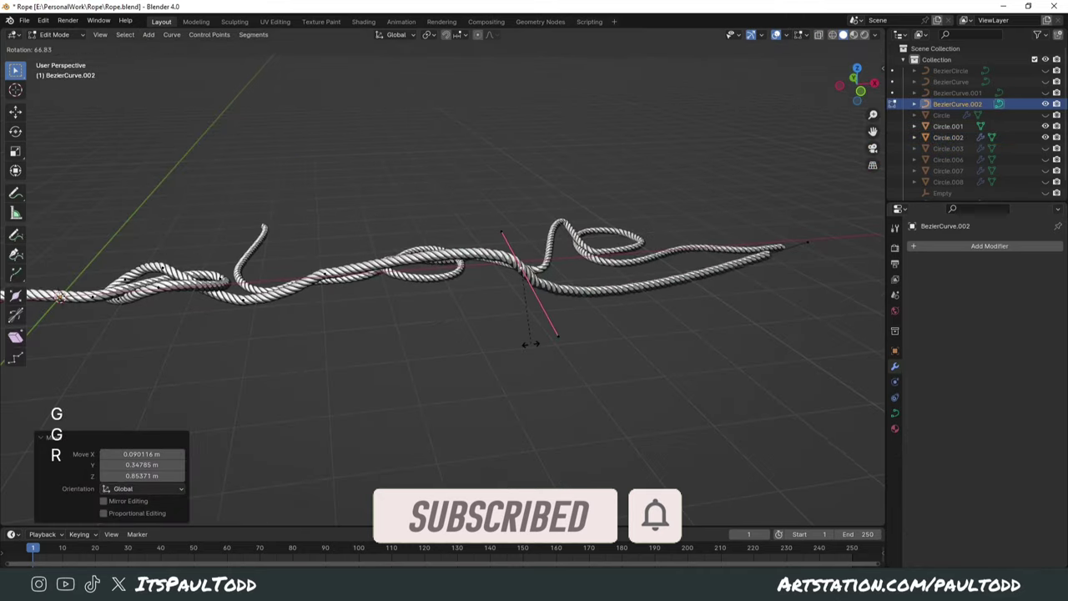
click(484, 362)
key(r)
click(410, 203)
key(s)
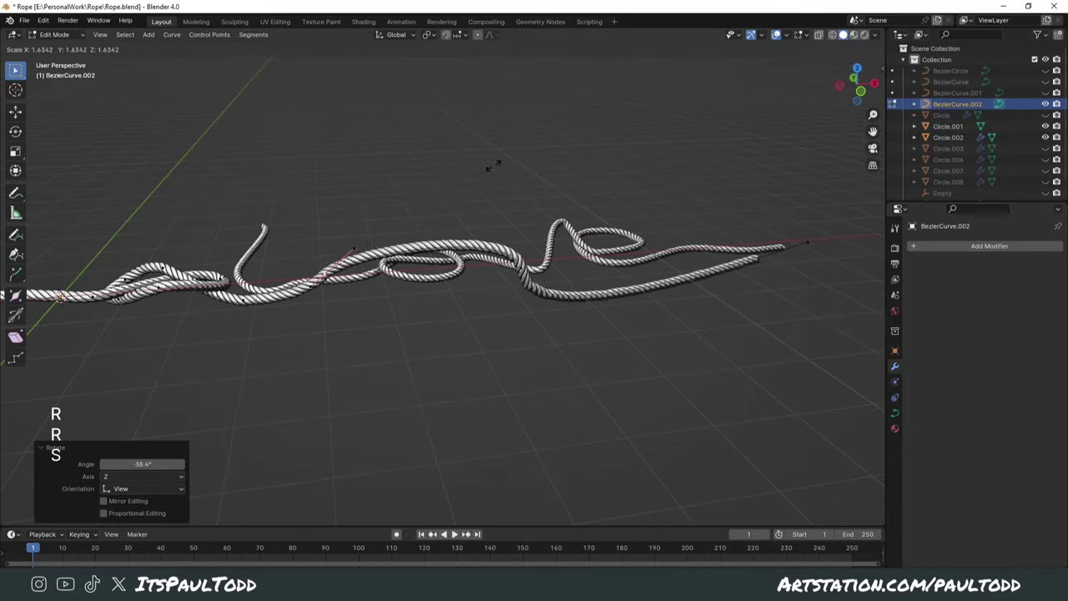
click(701, 92)
key(r)
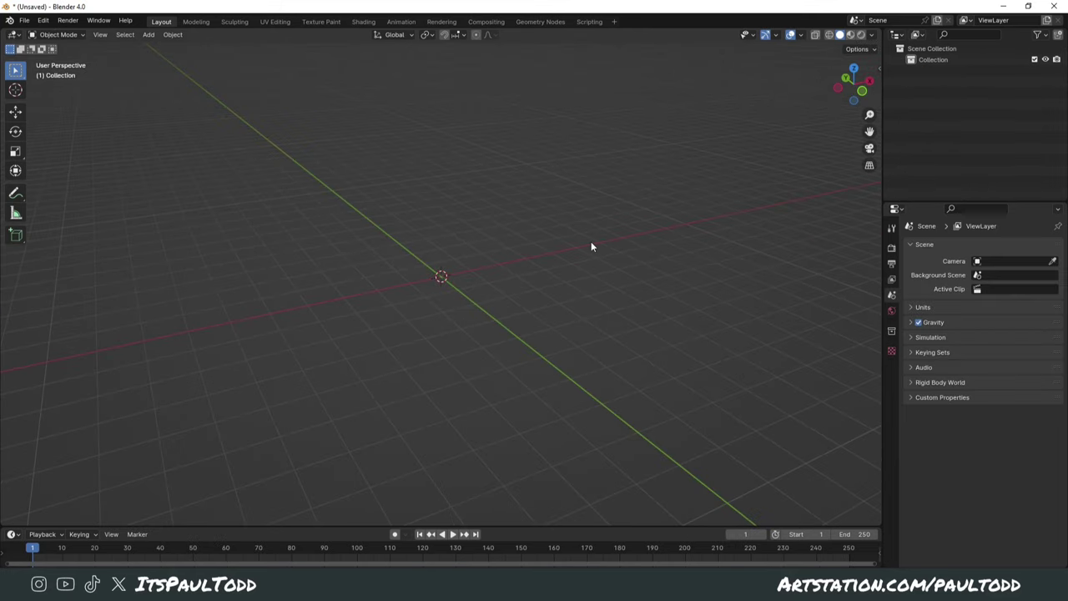
Add a mesh circle with 12 vertices at the world origin in top view.
key(KP_7)
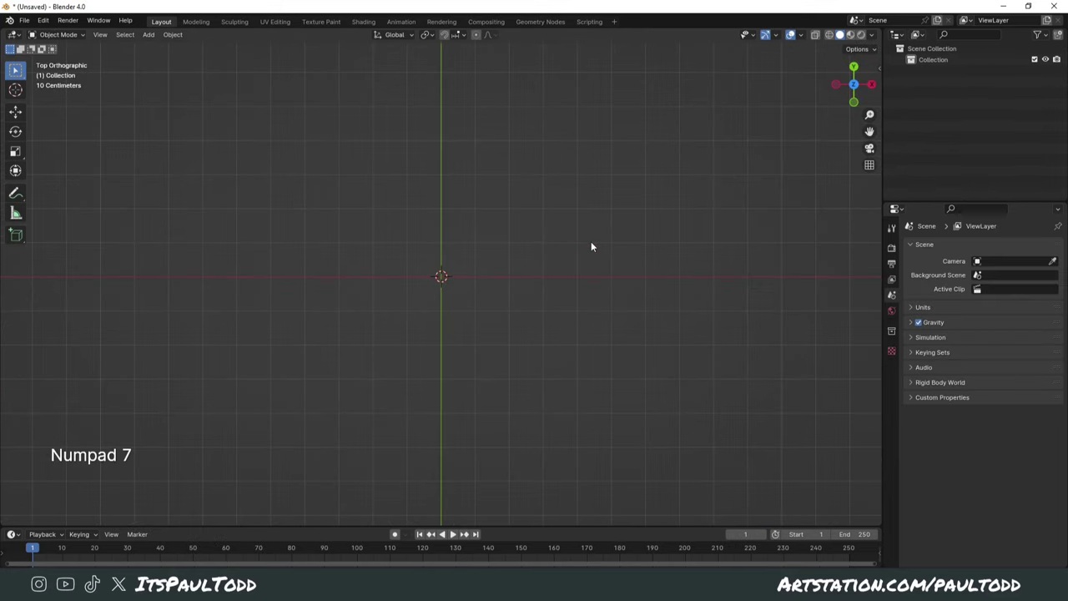
key(shift+a)
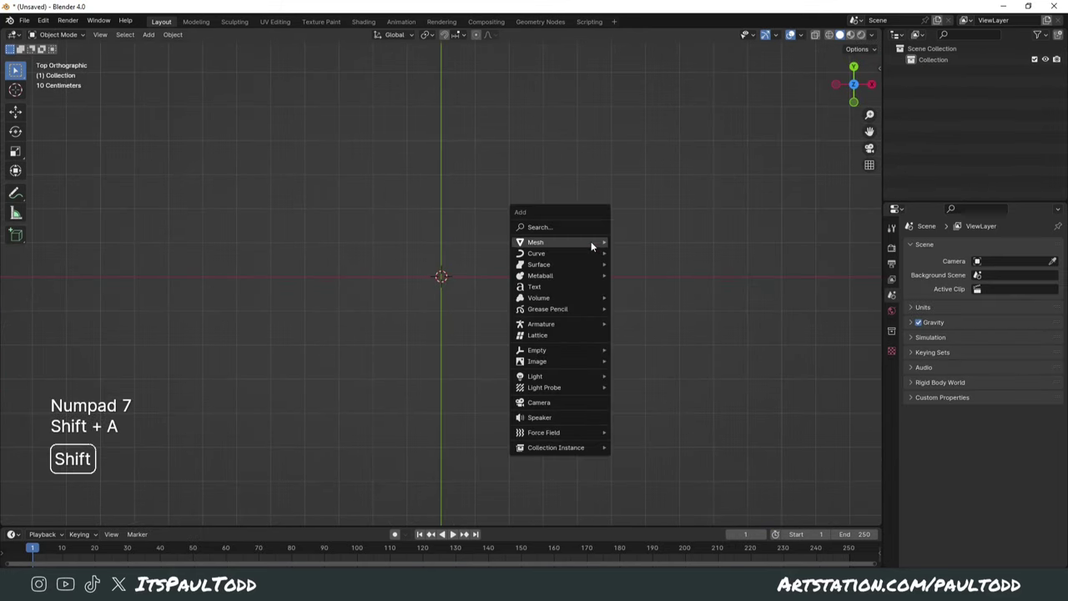
mouse_move(591, 241)
click(637, 263)
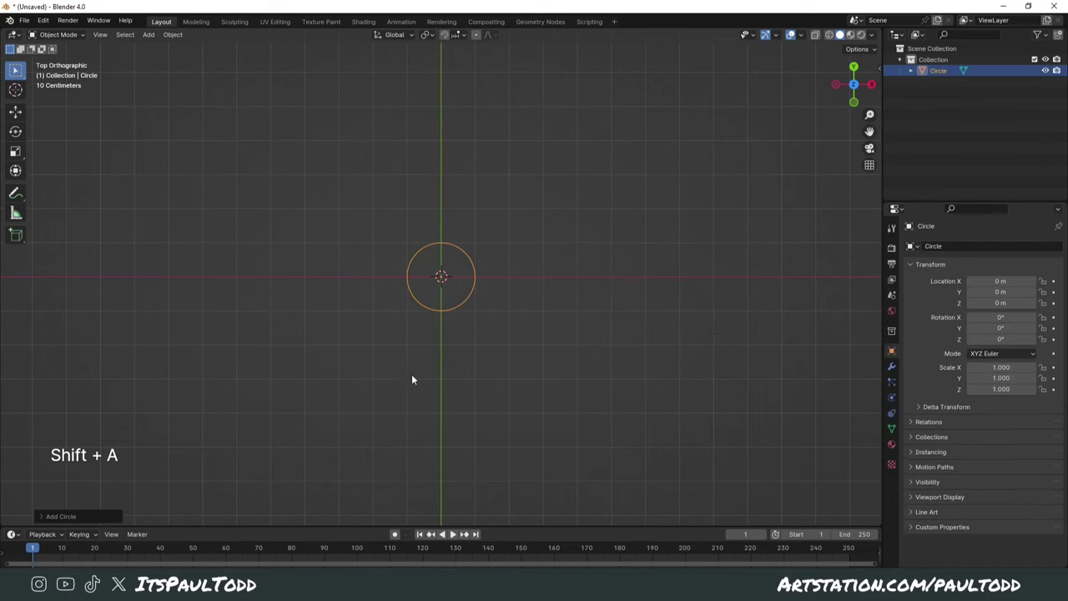
click(65, 515)
double_click(130, 396)
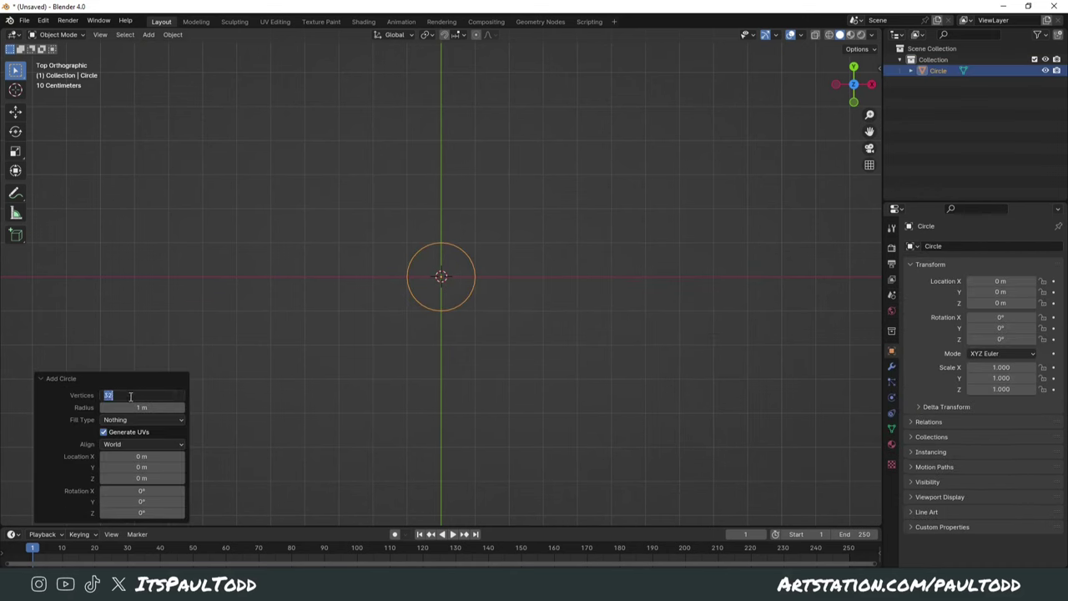
text(12)
key(Return)
Move the circle 1 m along Y and 1 m along X.
scroll(439, 305, up, 3)
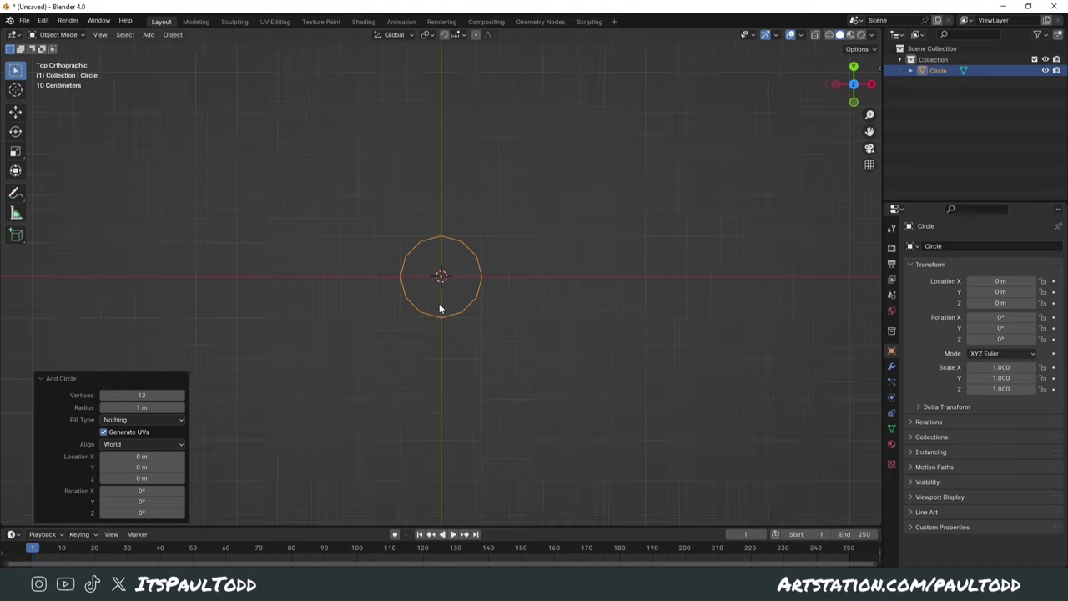
key(g)
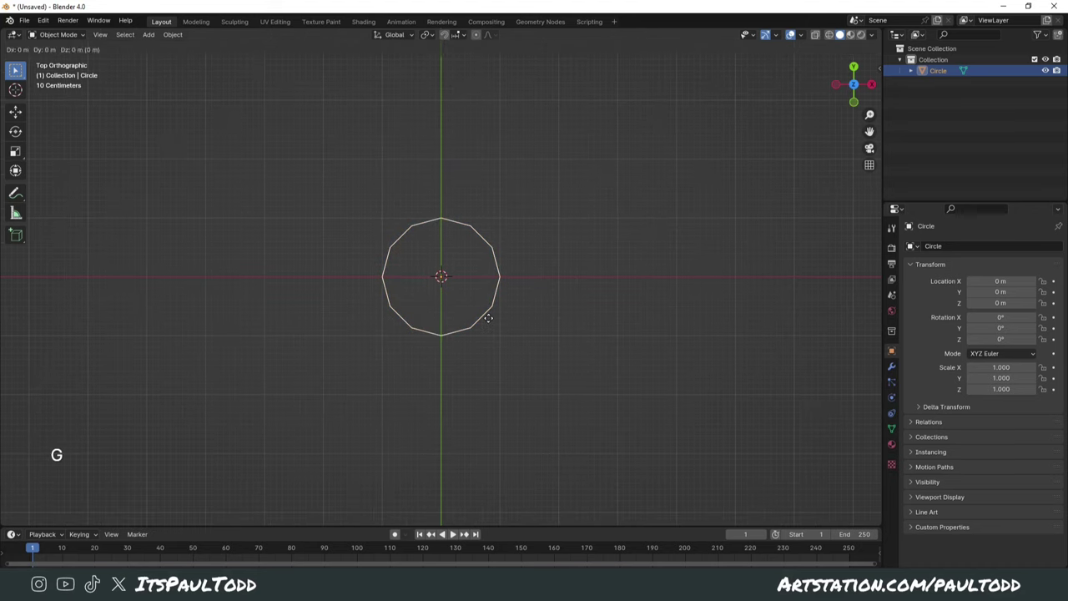
key(y)
key(1)
key(Return)
key(g)
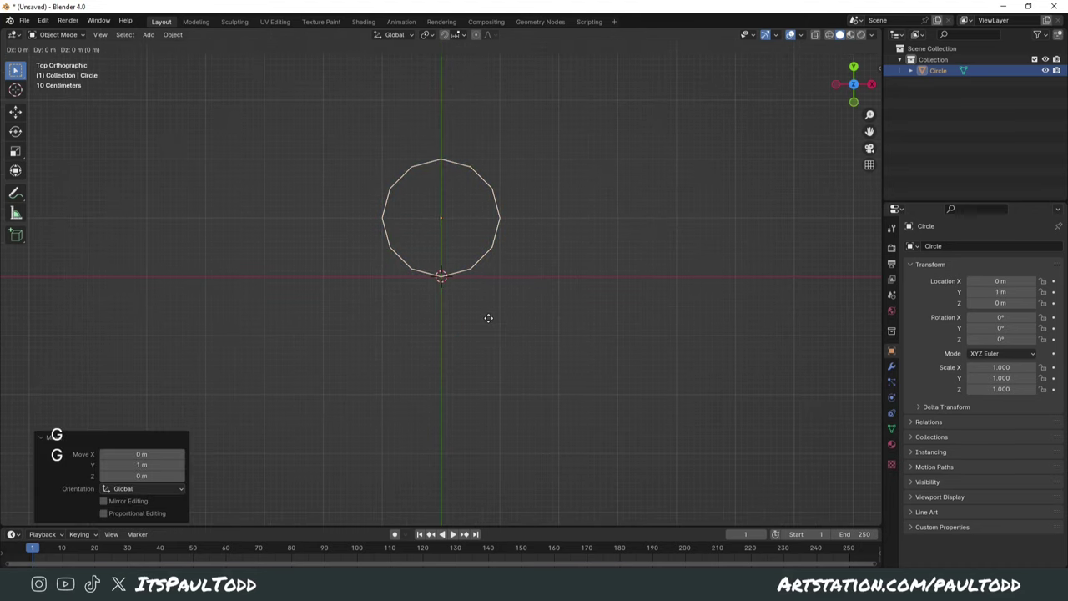
key(x)
key(1)
key(Return)
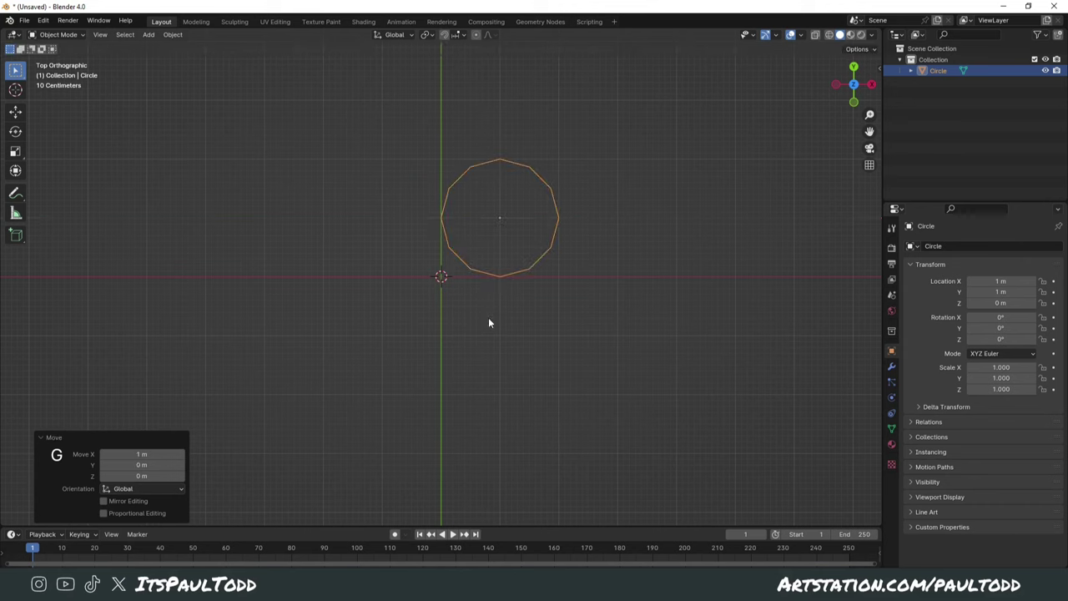
Set the circle's origin to the 3D cursor.
right_click(529, 256)
mouse_move(540, 302)
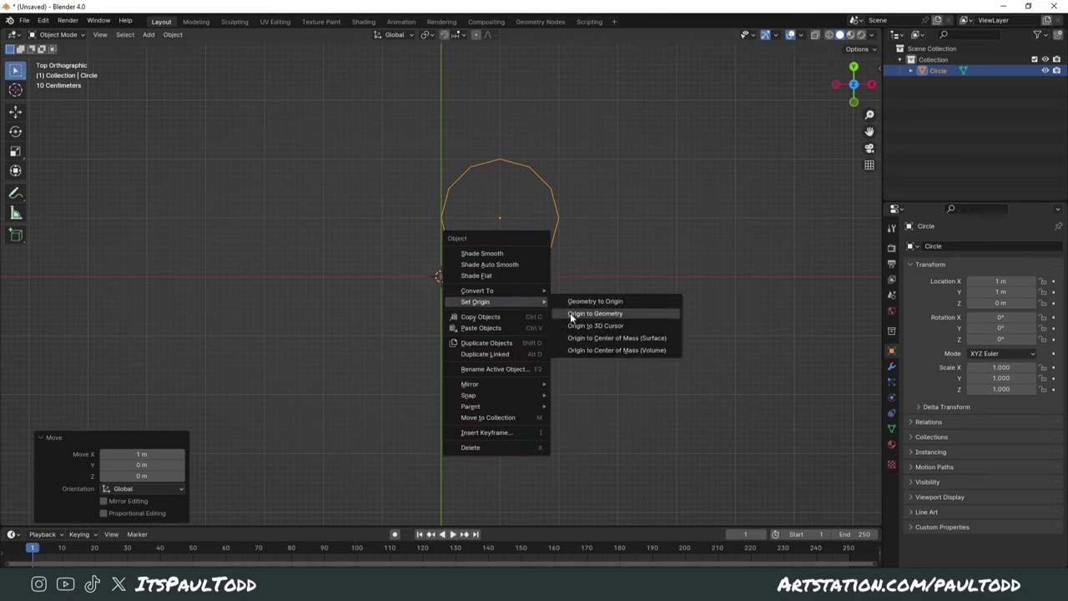
click(594, 327)
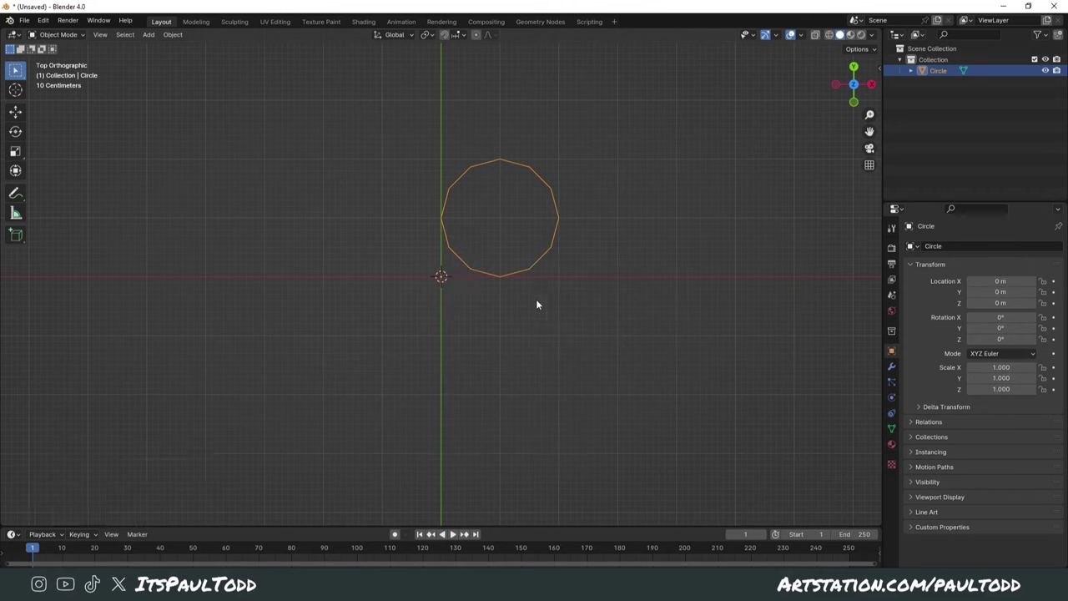
Rotate the circle 45° about its origin in the right orthographic view.
key(KP_3)
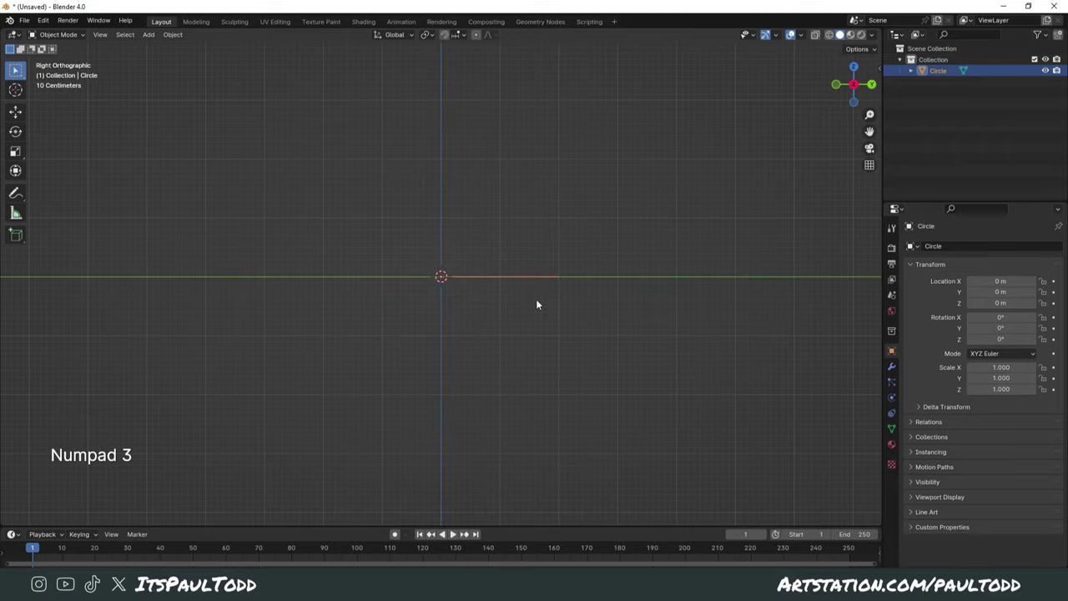
text(r)
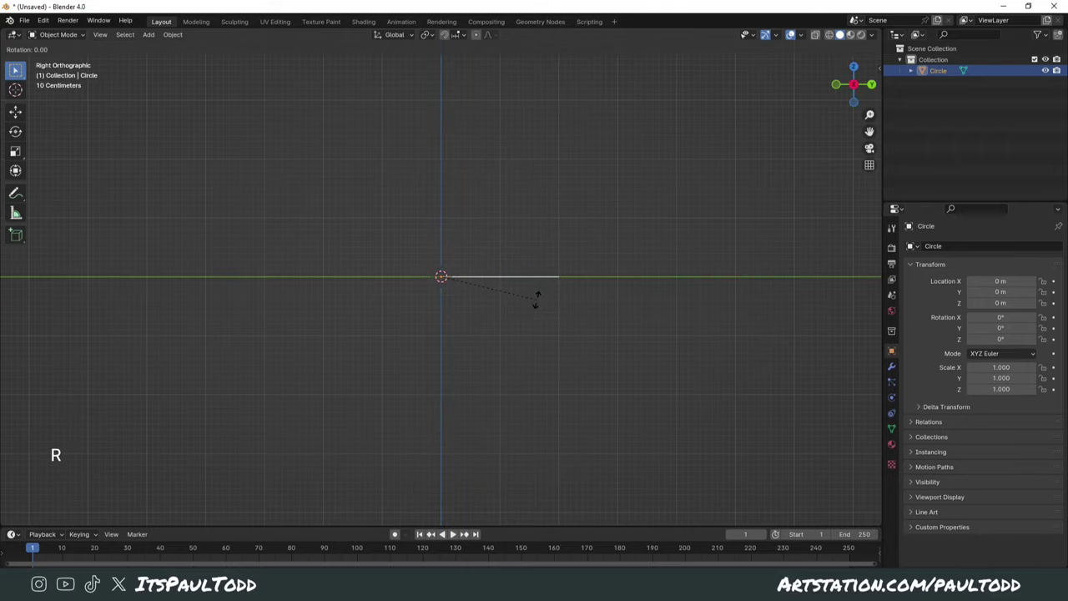
text(45)
key(Return)
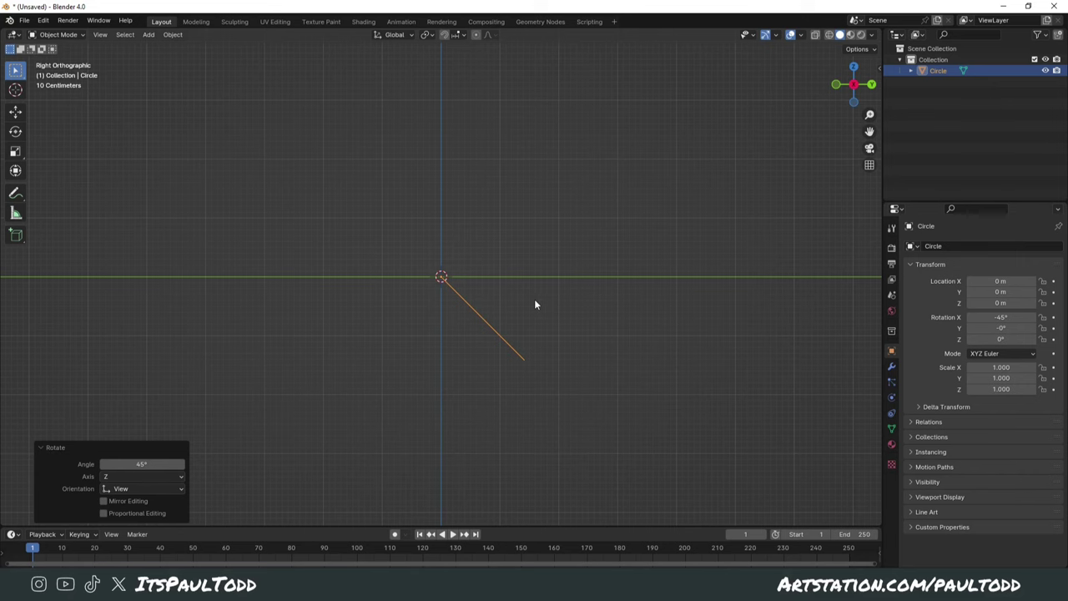
Duplicate the tilted circle in place and rotate the copy 90° in top view.
key(KP_7)
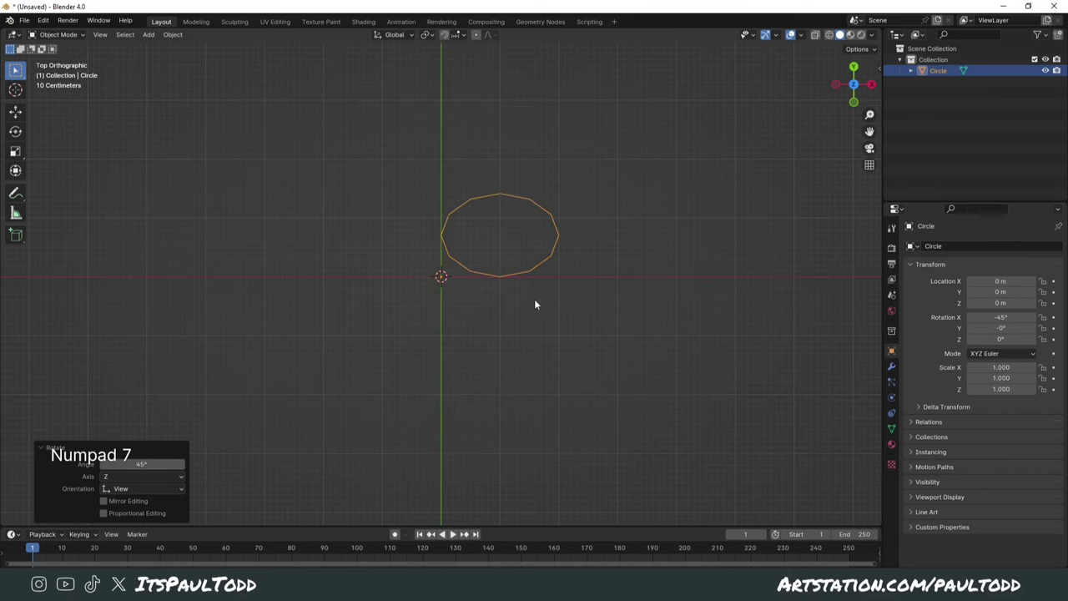
key(shift+d)
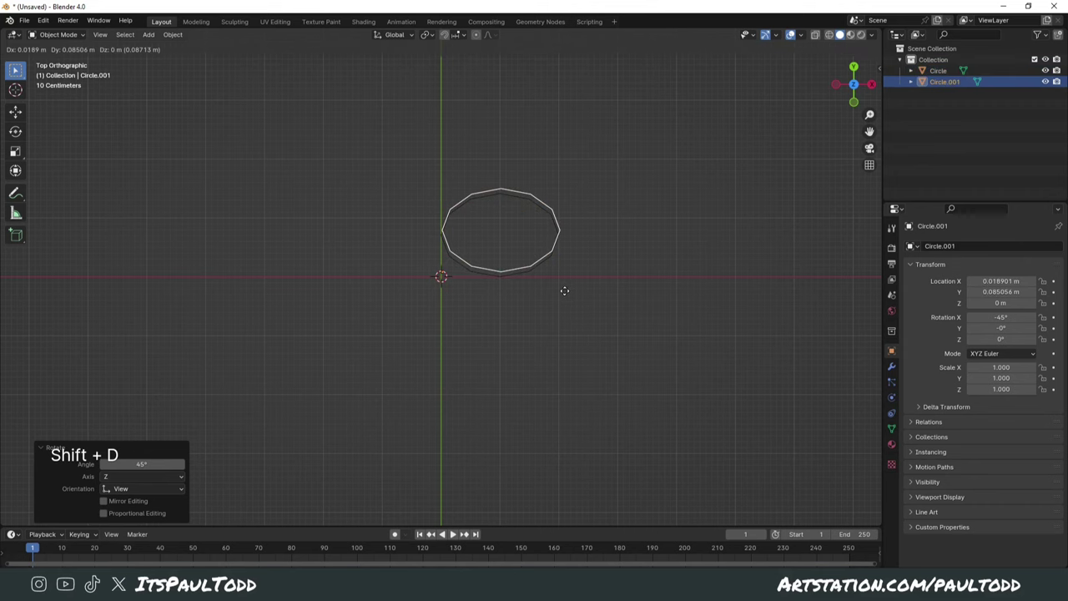
right_click(564, 295)
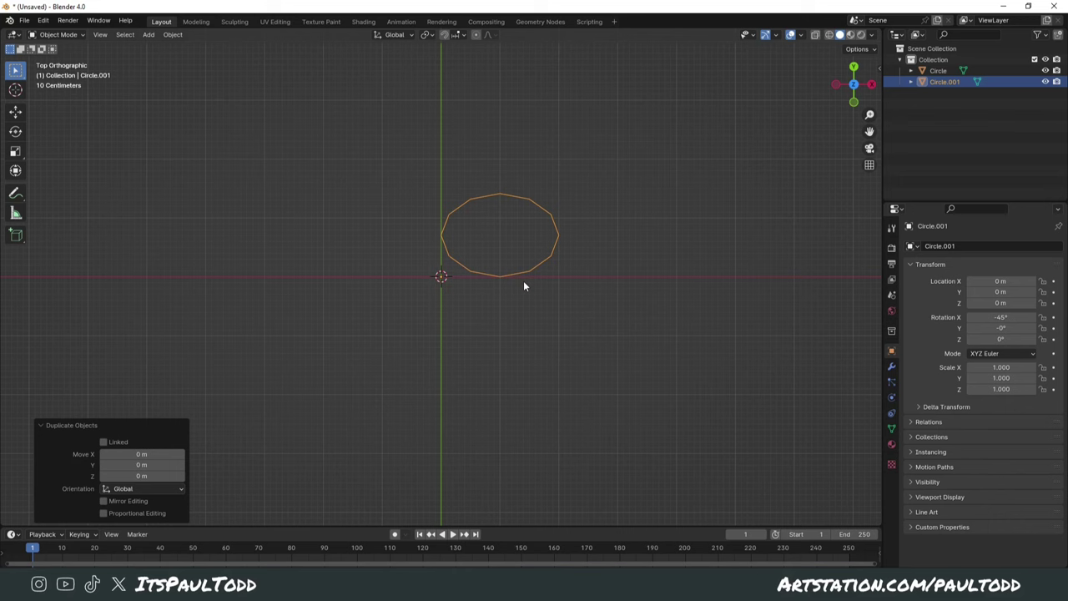
text(r90)
key(Return)
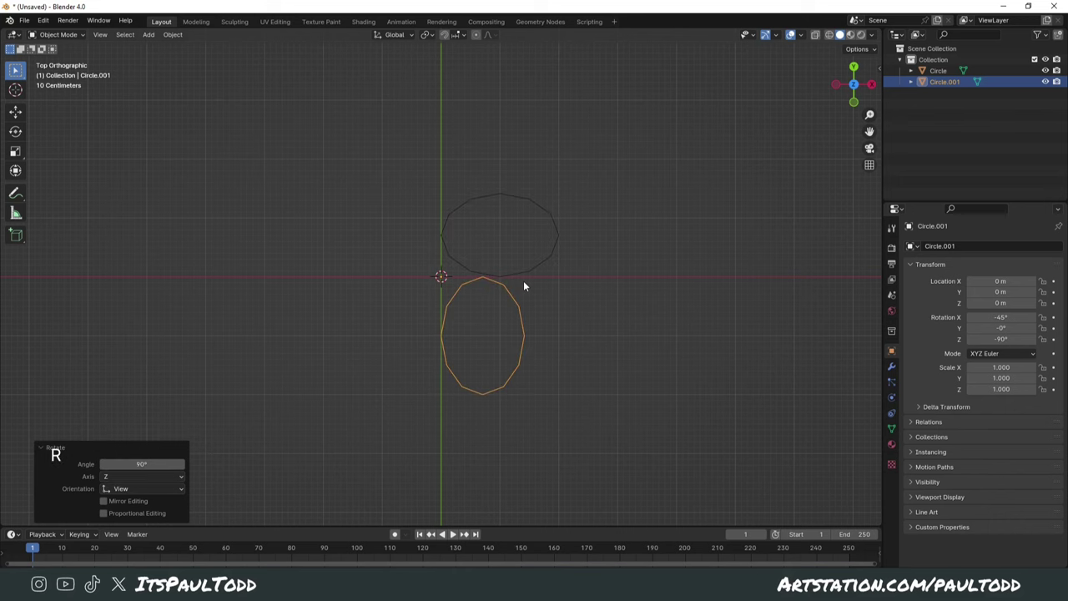
Make two more in-place duplicates, rotating each a further 90° to complete a ring of four circles around the origin.
key(shift+d)
right_click(524, 266)
text(r90)
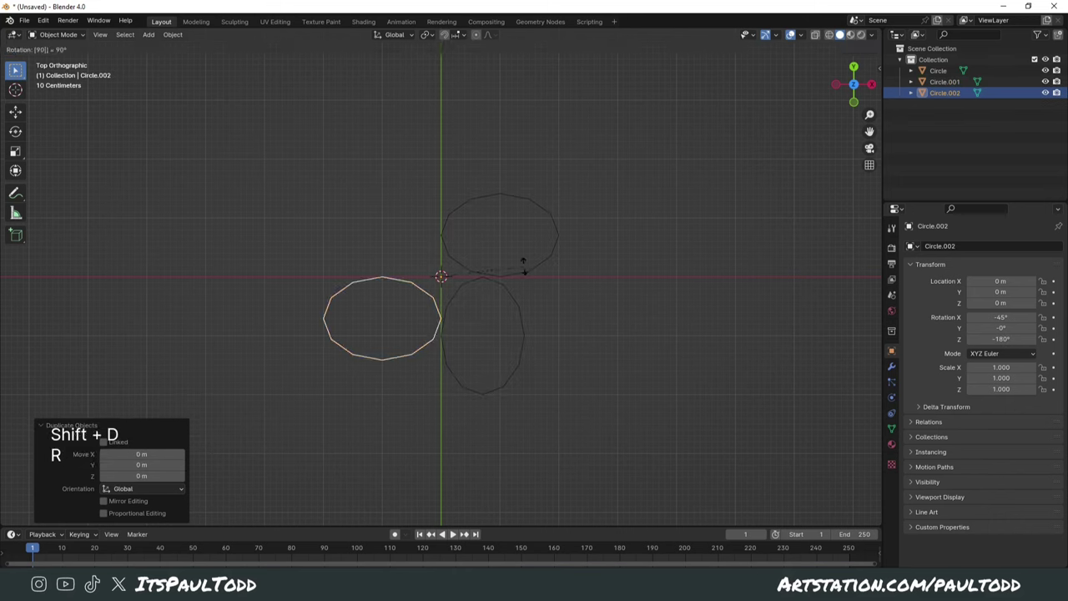
key(Return)
key(shift+d)
right_click(480, 239)
text(r90)
key(Return)
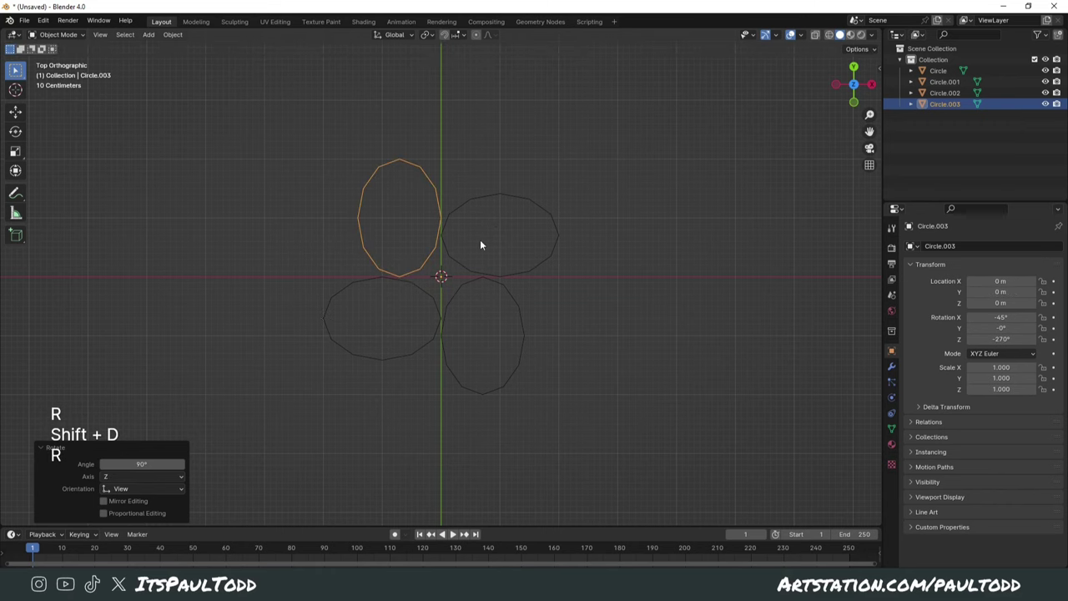
Join the four circles into one object and apply all its transforms.
drag(317, 170, 691, 423)
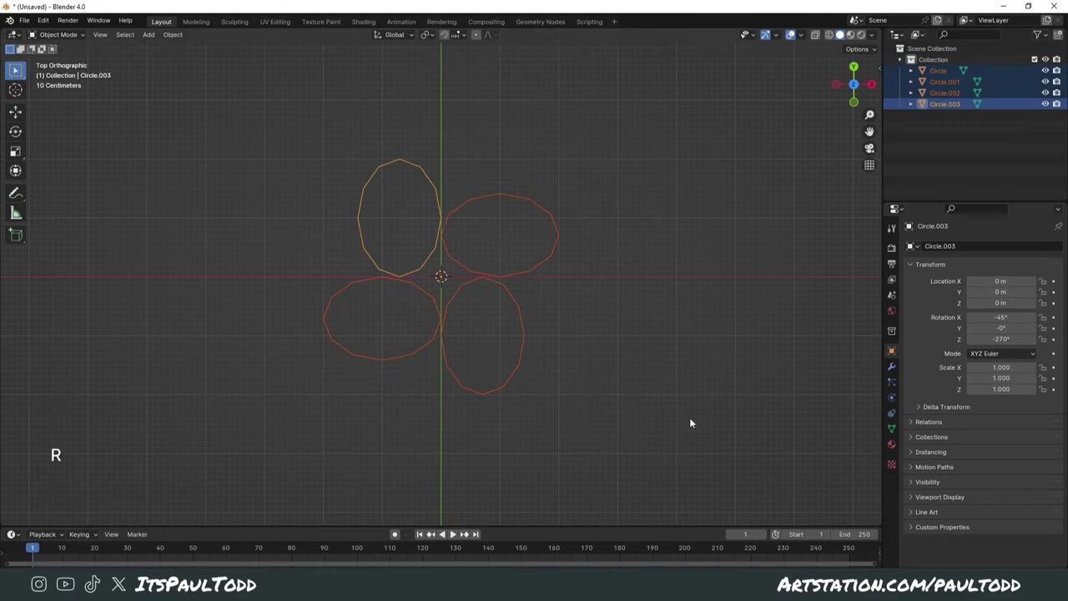
key(ctrl+j)
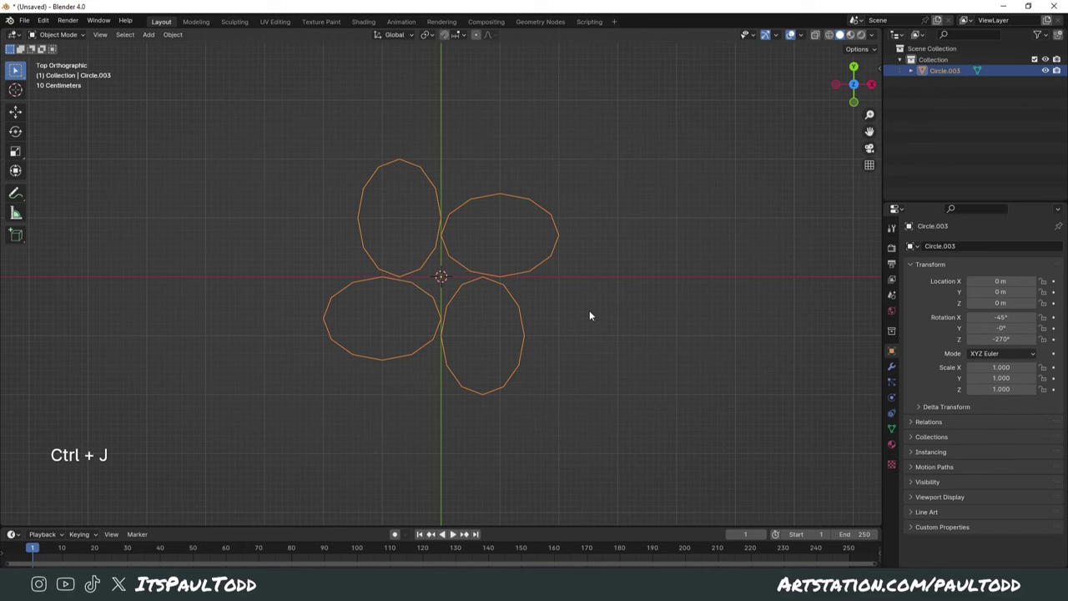
click(891, 367)
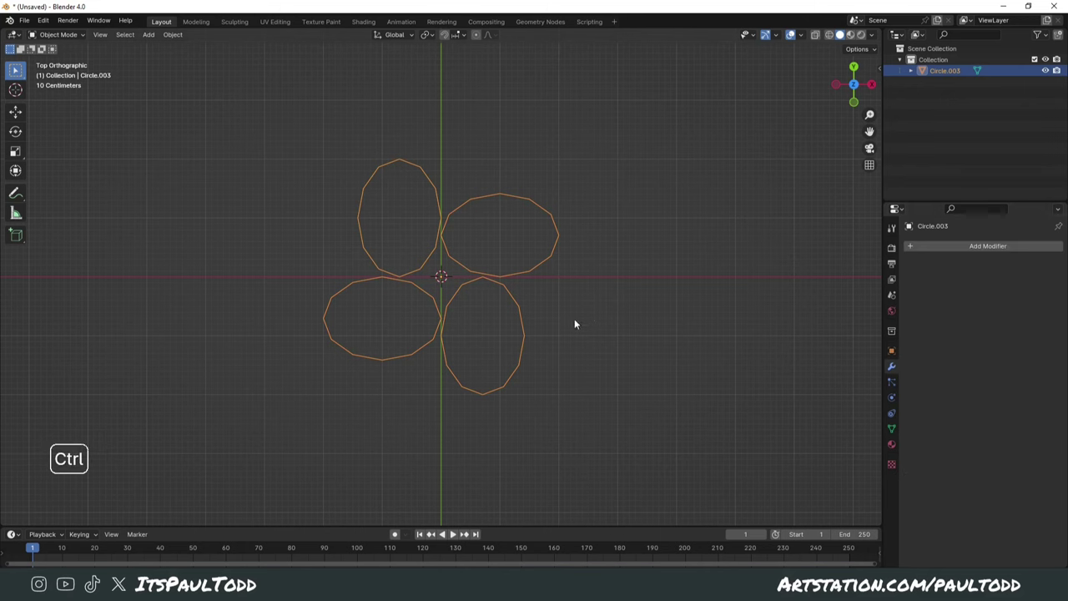
key(ctrl+a)
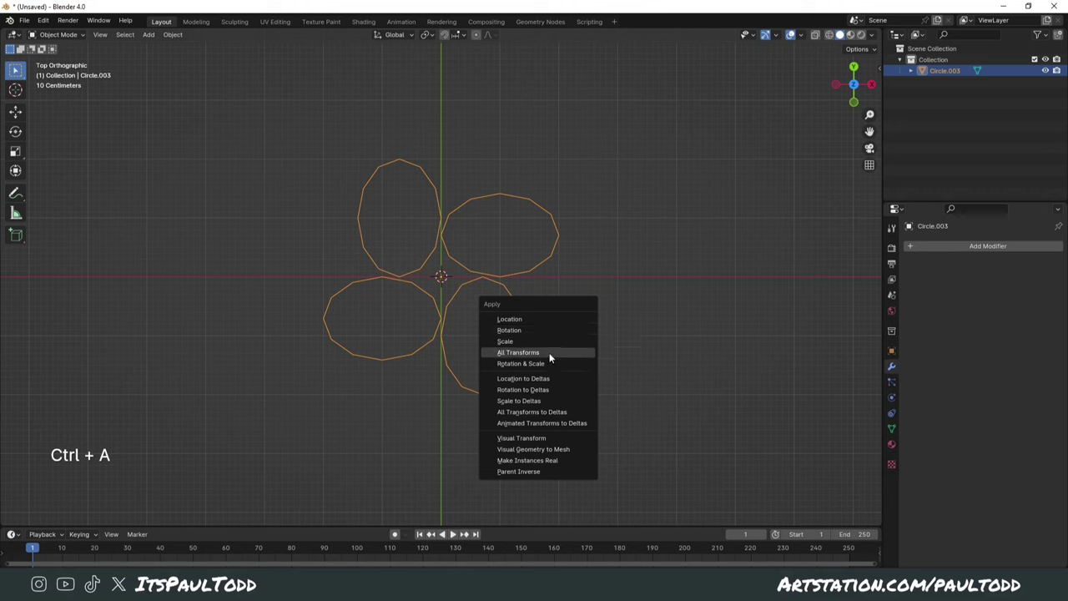
click(549, 353)
Add a Screw modifier to the joined circles with a Screw value of 10 m and 4 iterations.
click(960, 251)
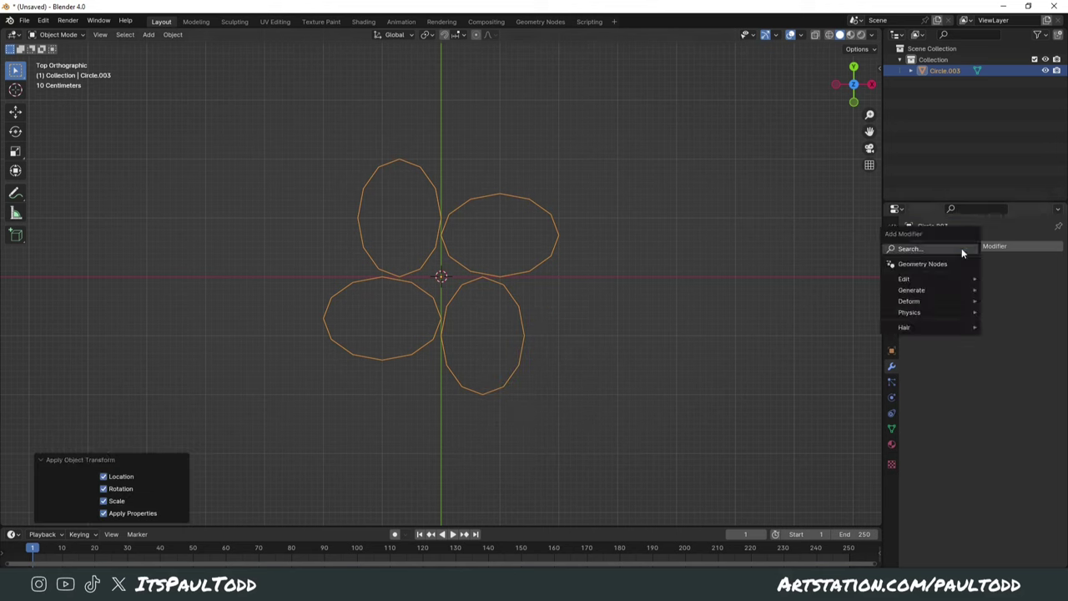
click(961, 250)
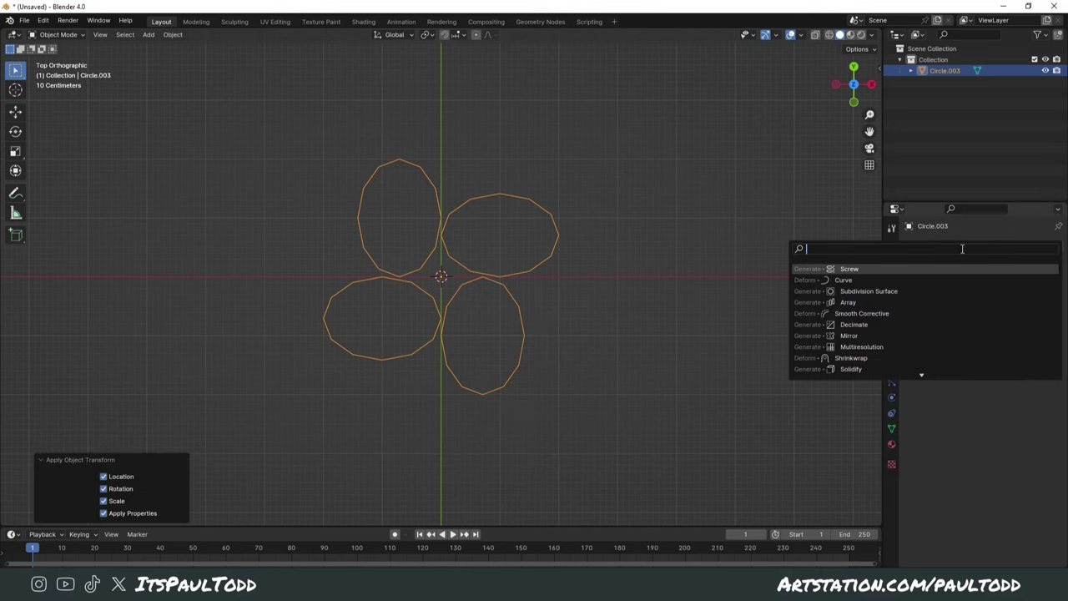
click(896, 270)
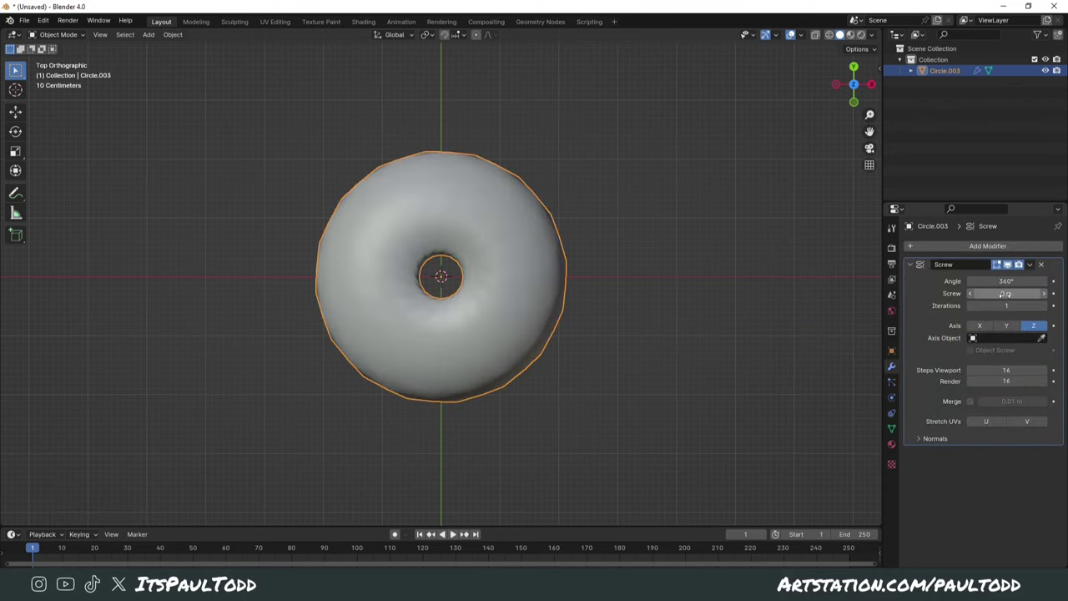
drag(1005, 293, 1048, 293)
middle_drag(646, 368, 623, 308)
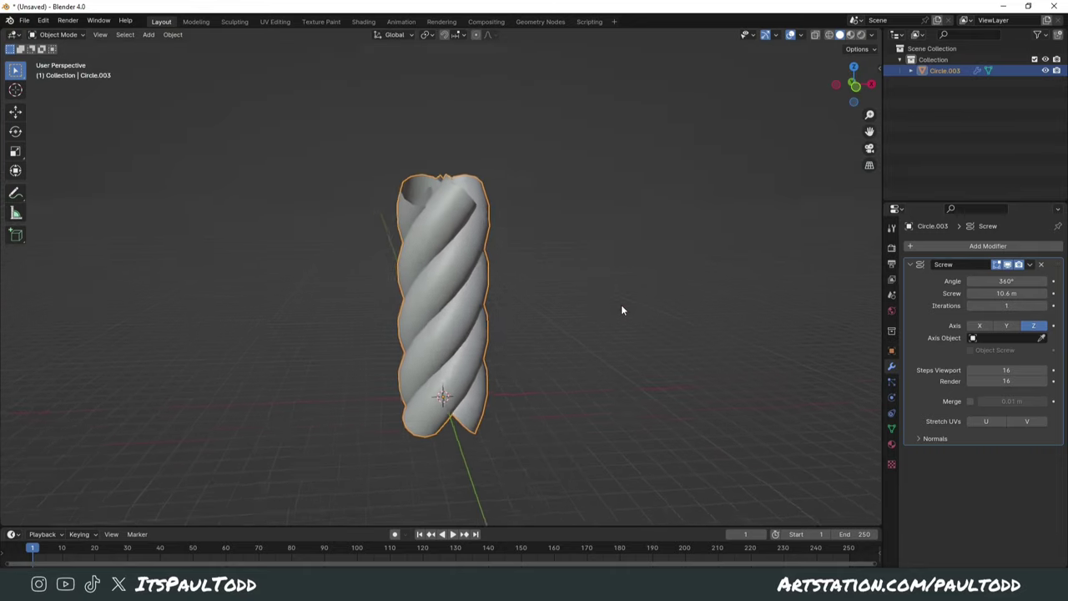
mouse_move(1006, 293)
mouse_down()
mouse_move(980, 293)
mouse_move(1007, 293)
mouse_up()
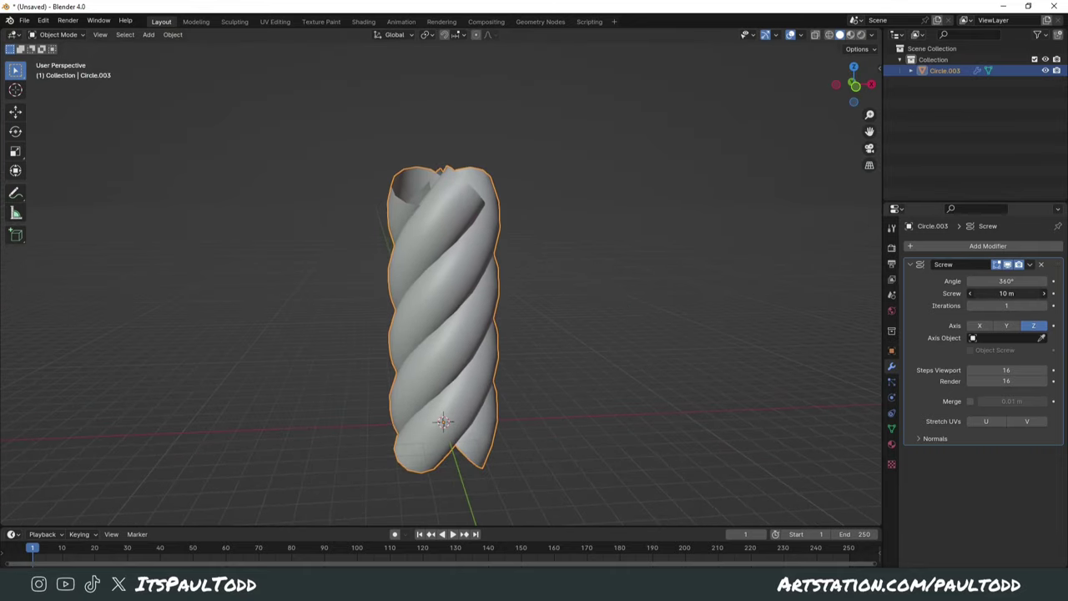
middle_drag(691, 310, 656, 367)
click(561, 244)
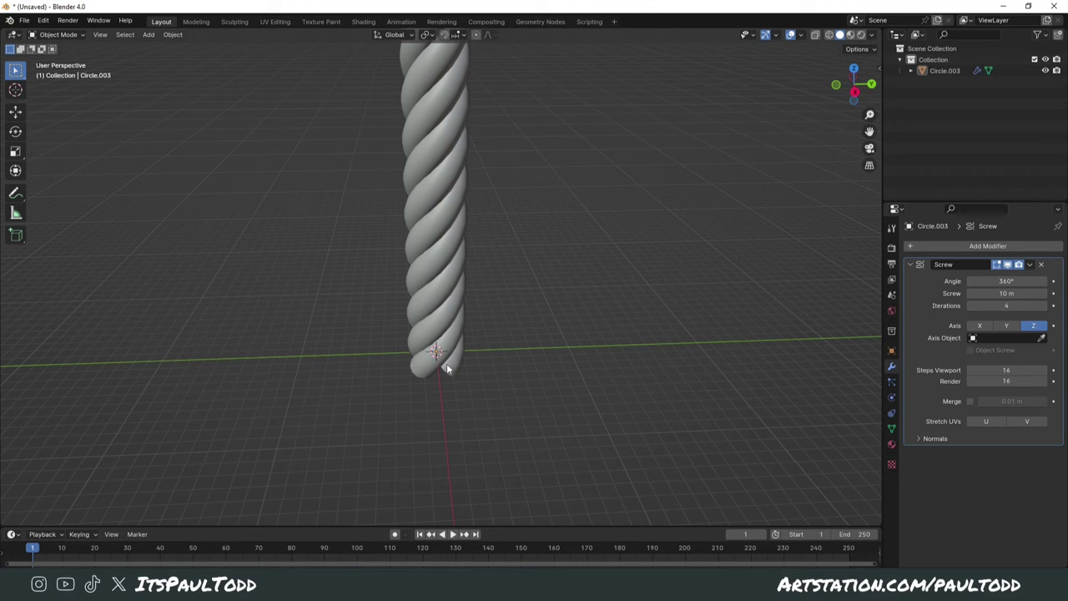
Add a Bezier curve at the world origin by the rope's base, and select the rope mesh.
key(shift+a)
click(496, 374)
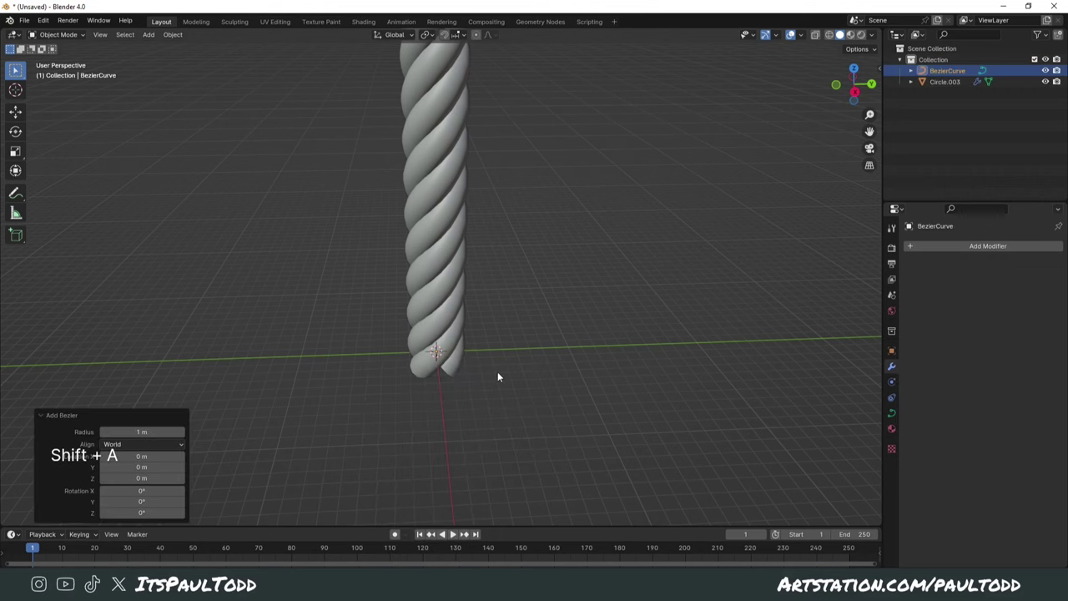
click(449, 293)
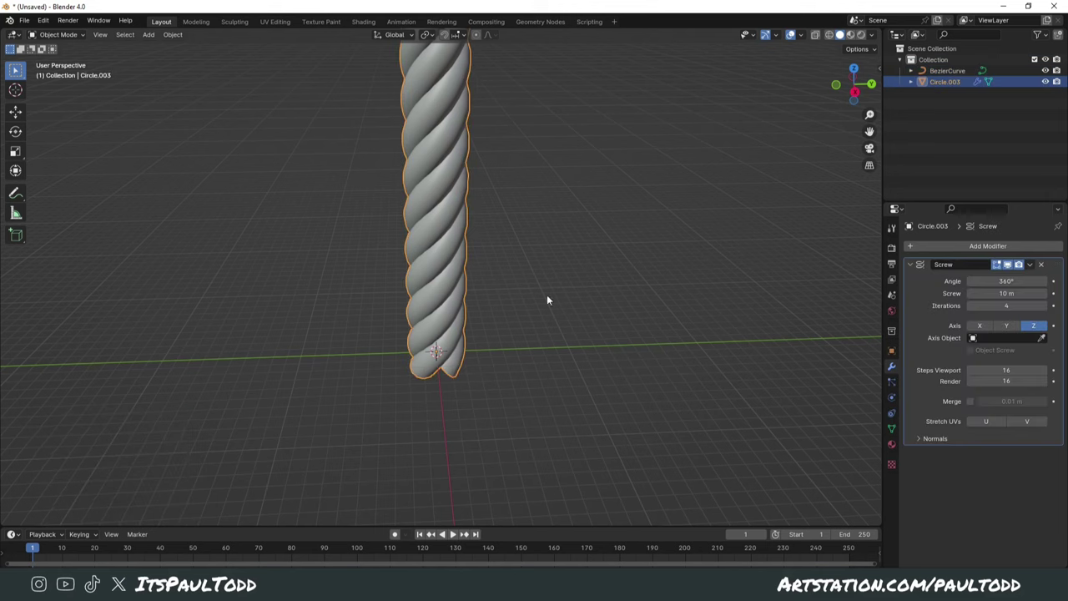
Add a Curve modifier to the rope with BezierCurve as its curve object and Z as the deform axis.
click(988, 245)
click(947, 244)
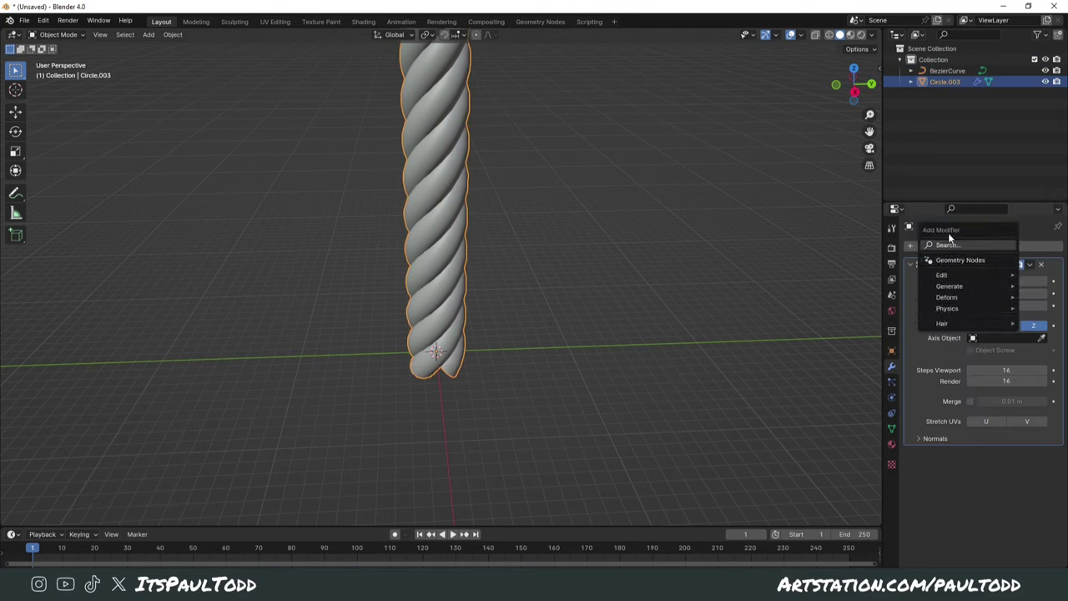
text(curve)
key(Return)
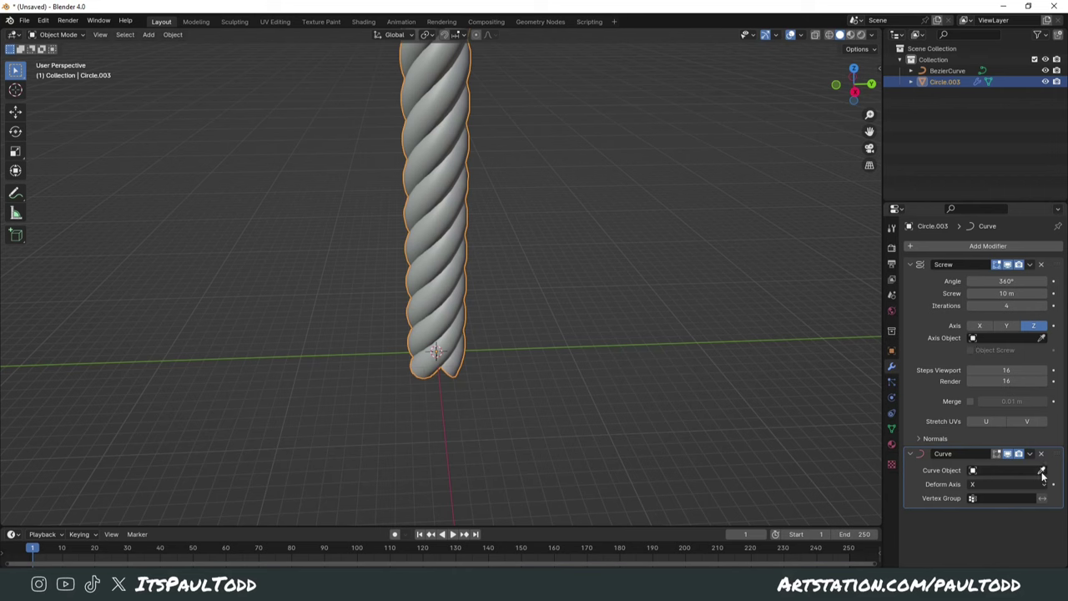
click(1041, 470)
click(947, 70)
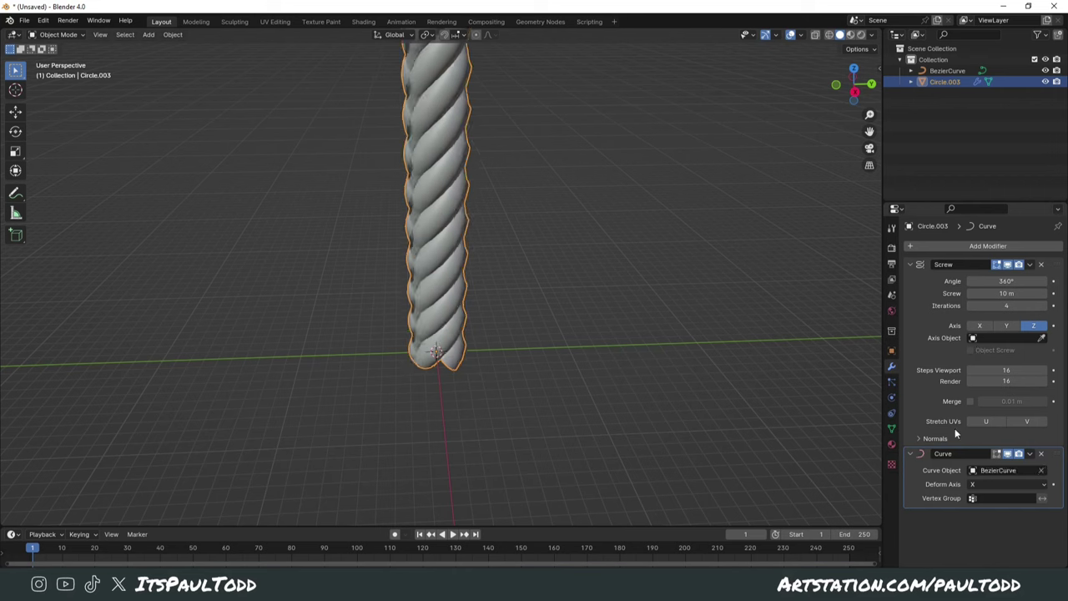
click(1010, 484)
click(1006, 523)
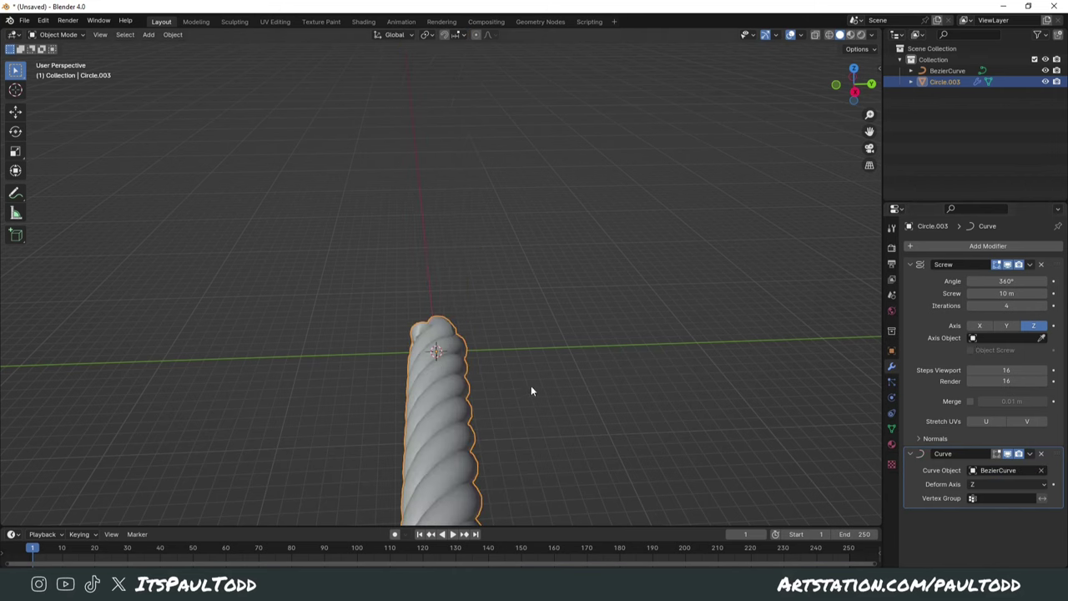
Scale the rope down to about 0.035, and again by about 0.65, so it fits the Bezier curve.
key(s)
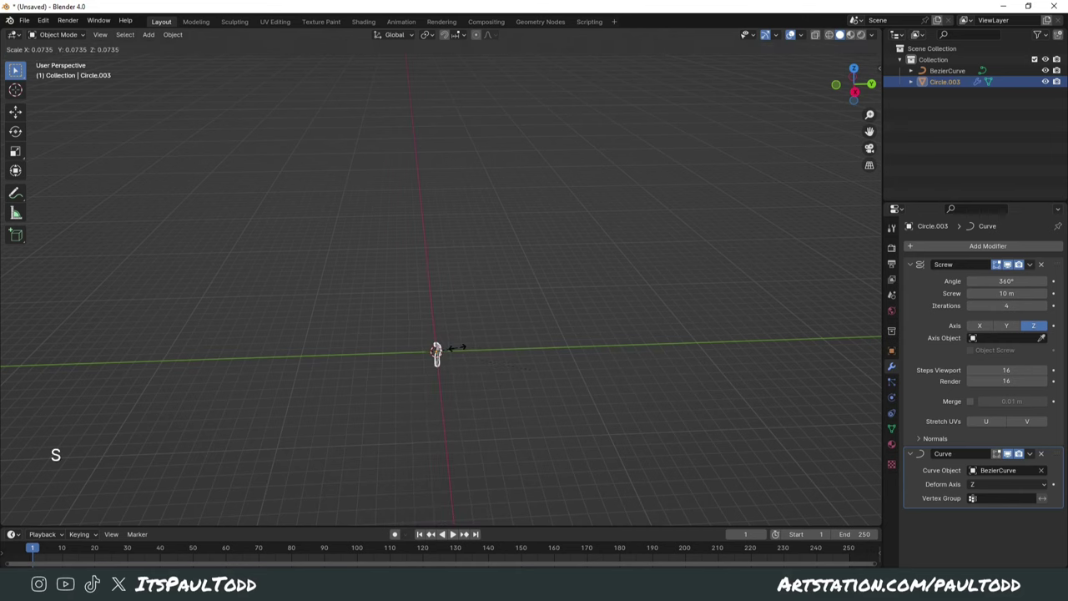
click(446, 348)
middle_drag(446, 348, 509, 399)
key(KP_Decimal)
scroll(513, 394, down, 3)
key(s)
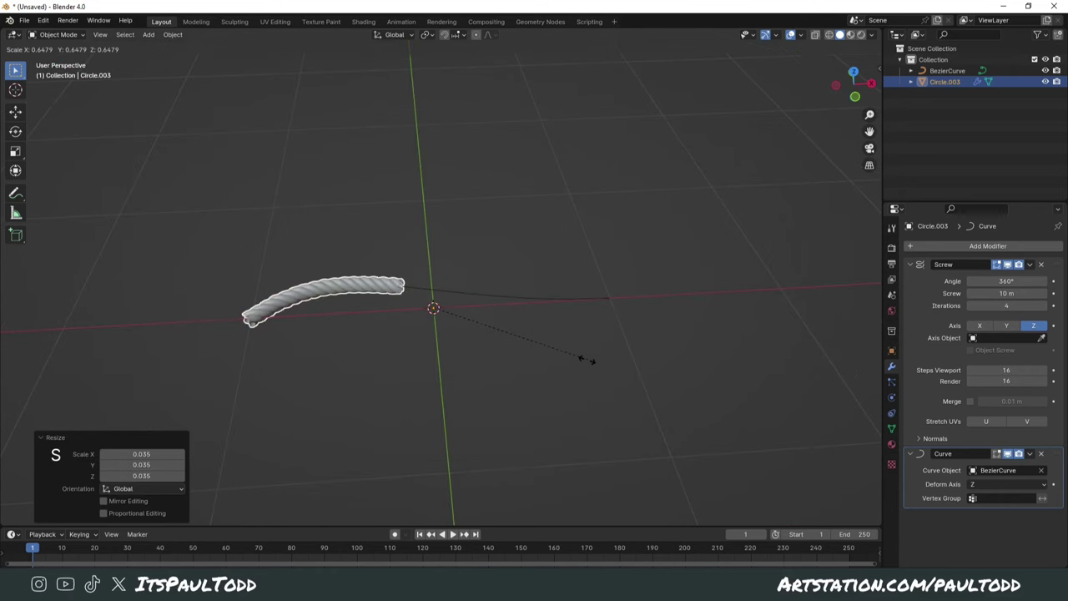
click(601, 361)
Set the rope's Screw iterations to 9 so it runs to the end of the Bezier curve.
click(544, 303)
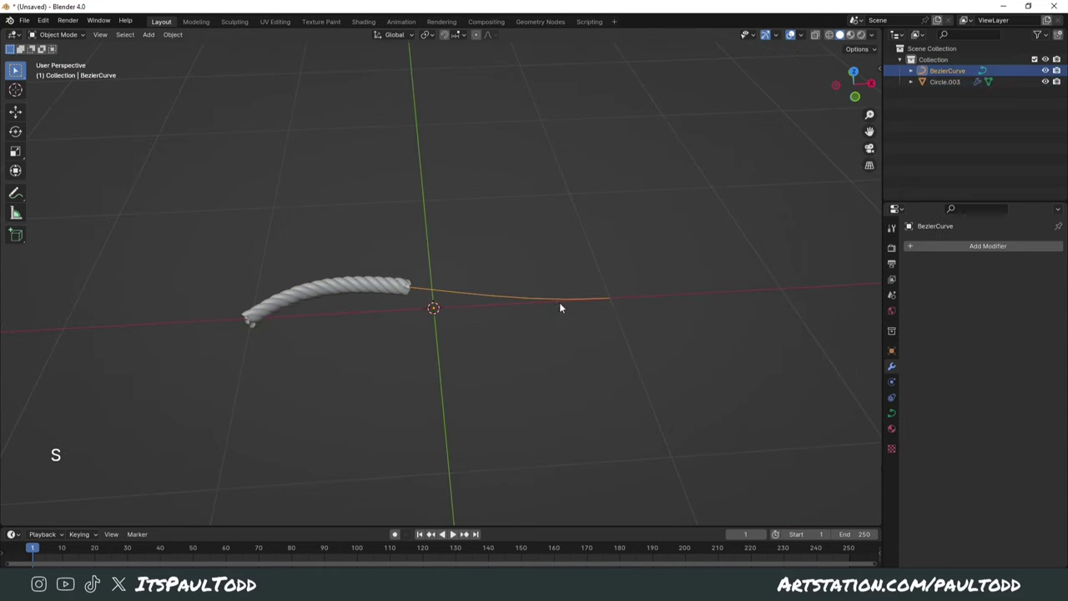
key(Tab)
key(Tab)
click(572, 305)
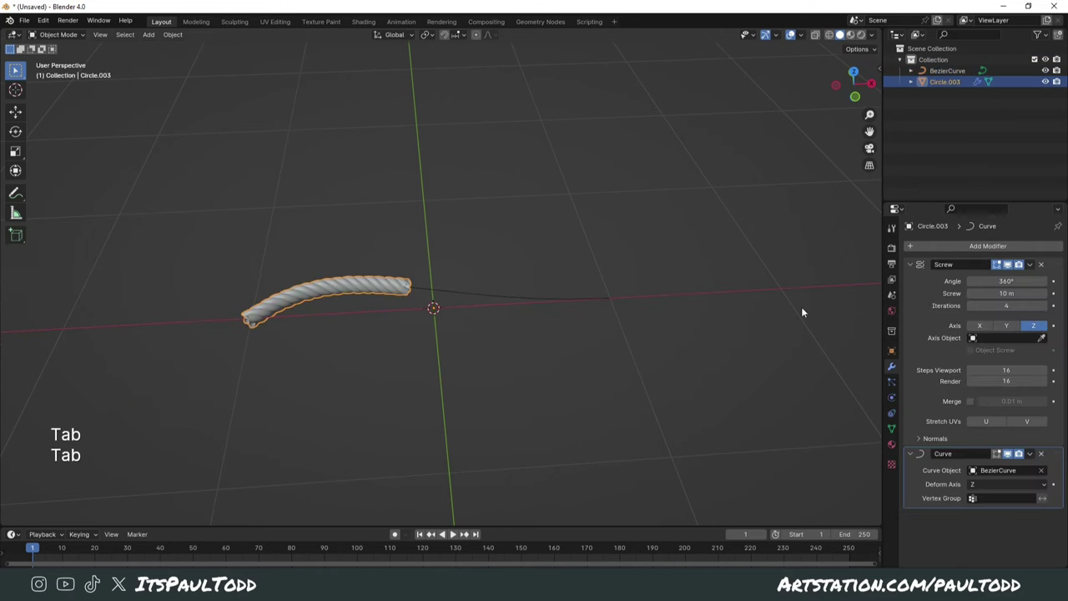
drag(1043, 306, 1064, 306)
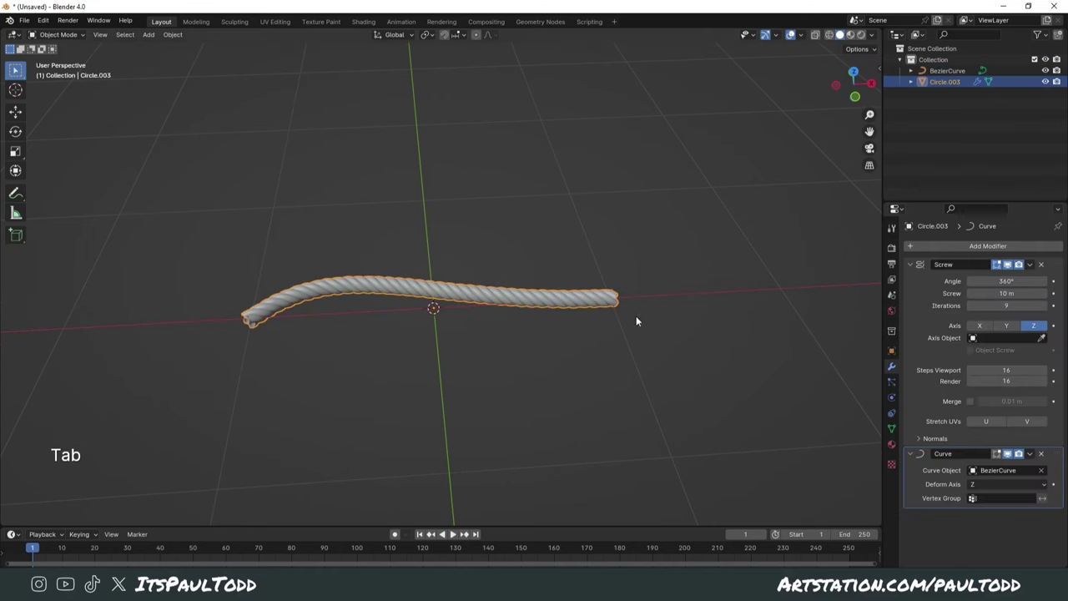
Extrude the Bezier curve's end point twice to extend it with a tall winding bend.
click(636, 315)
shift+click(611, 326)
shift+middle_drag(611, 326, 510, 324)
key(Tab)
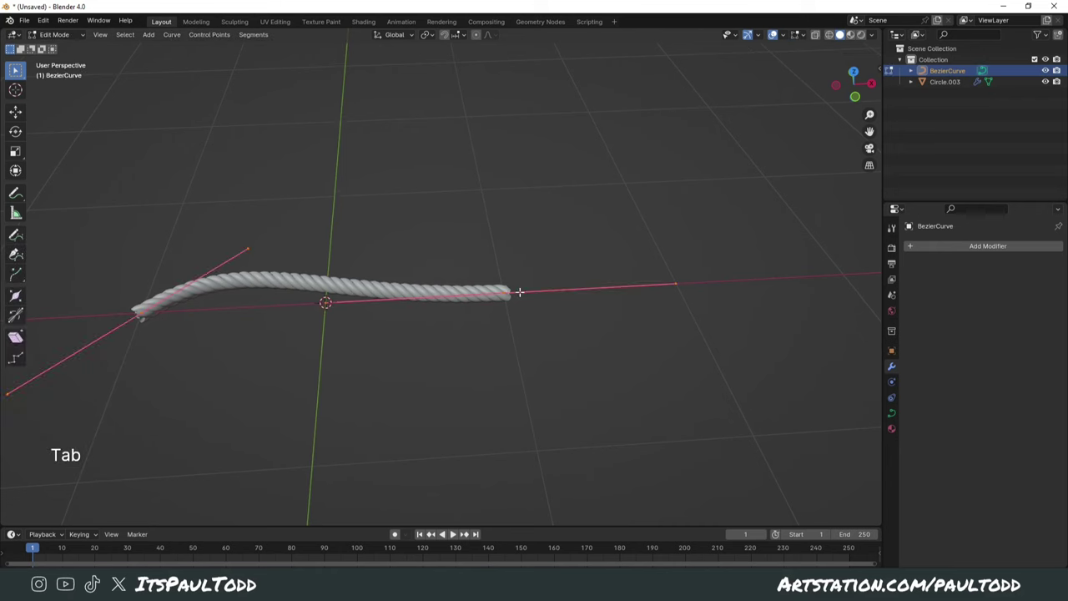
key(e)
click(634, 180)
key(e)
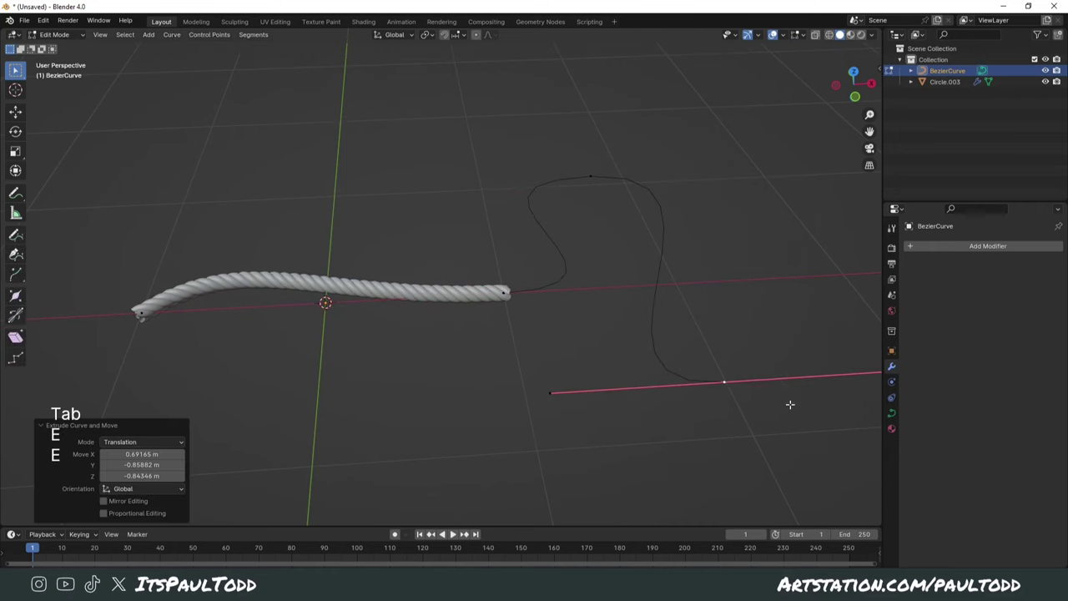
click(789, 405)
Set the rope's Screw iterations to 24 so it covers the extended curve.
key(Tab)
click(446, 296)
drag(1018, 305, 974, 312)
middle_drag(974, 312, 655, 356)
scroll(712, 338, down, 2)
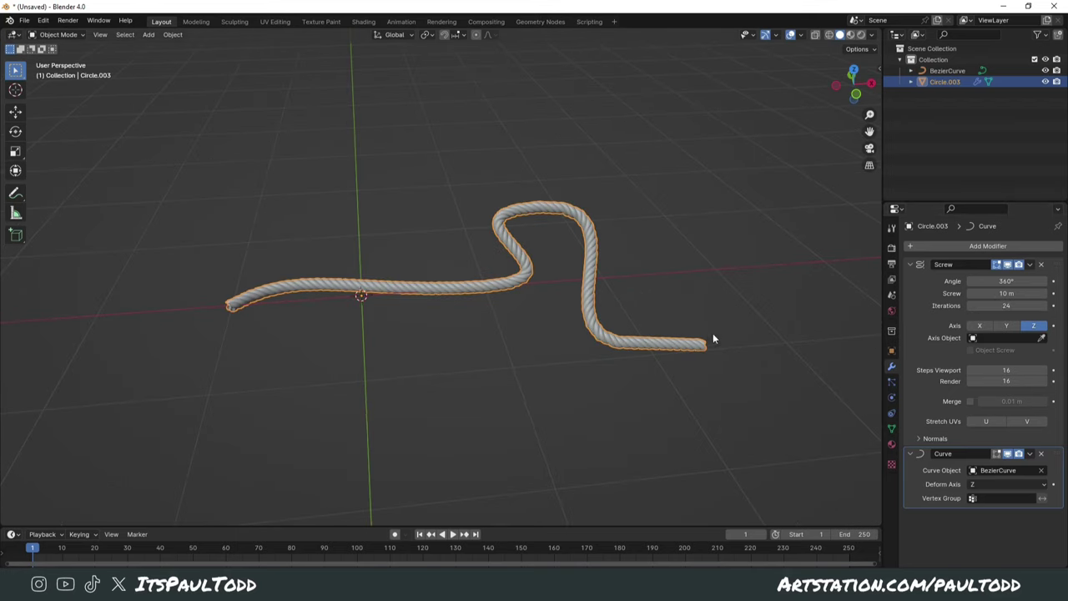
Enable Merge on the Screw modifier and flip its normals, using the Face Orientation overlay temporarily as a check.
click(970, 401)
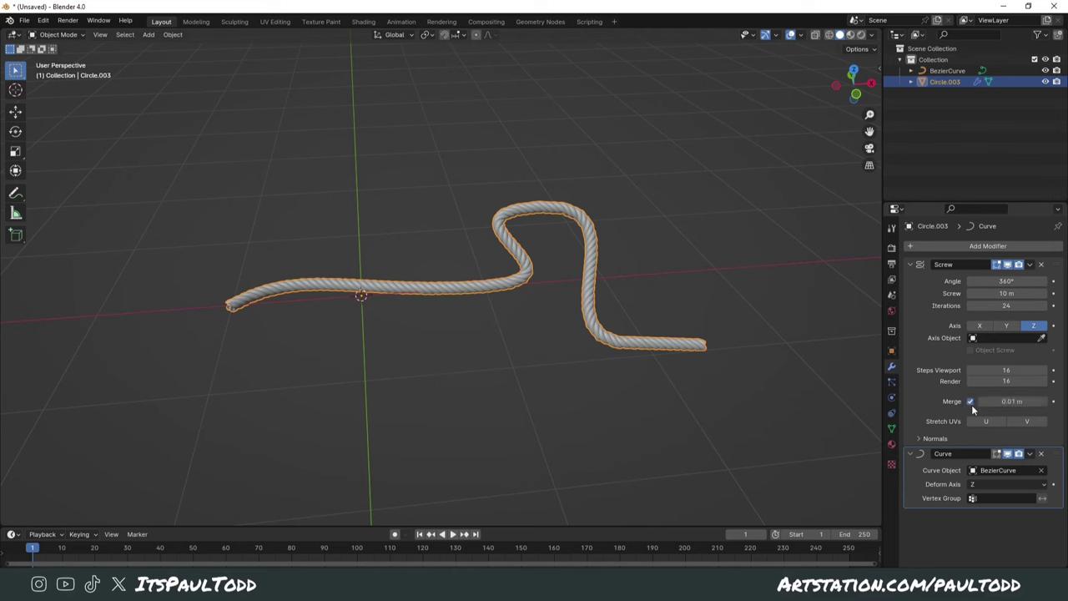
click(946, 438)
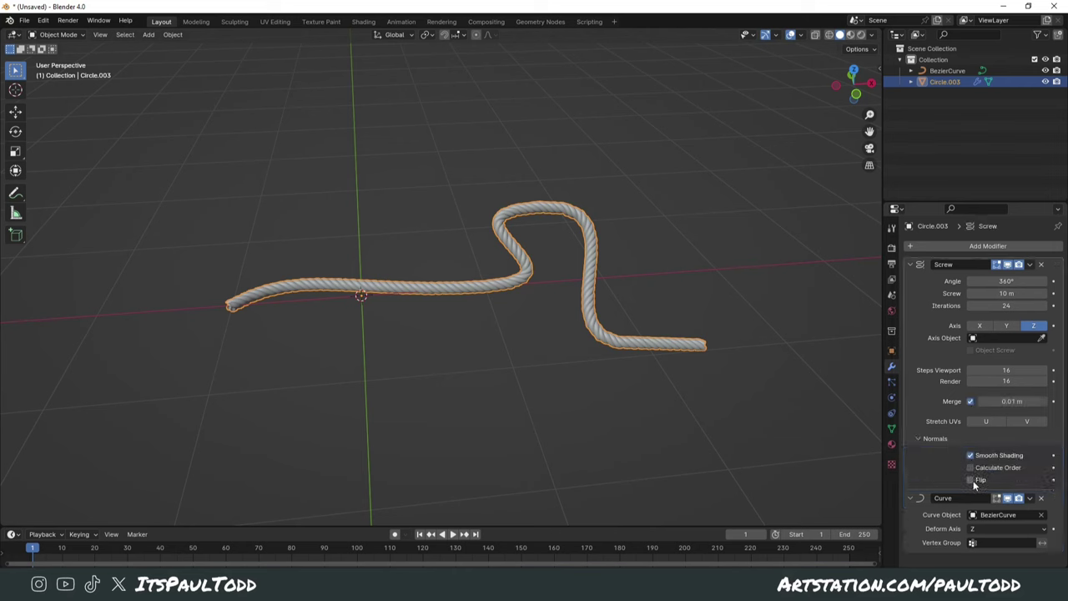
click(801, 35)
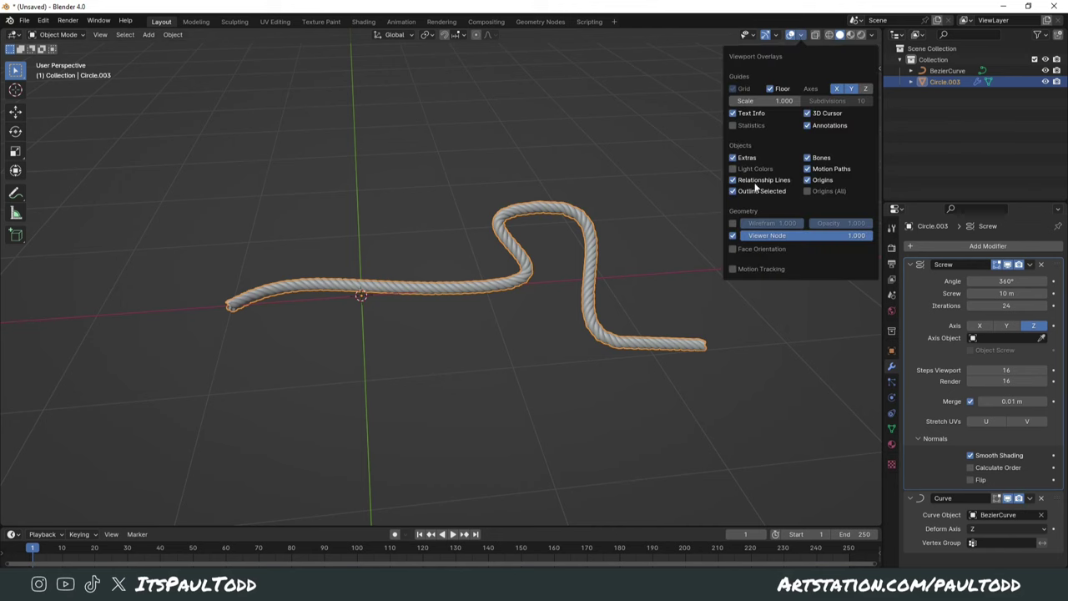
click(738, 249)
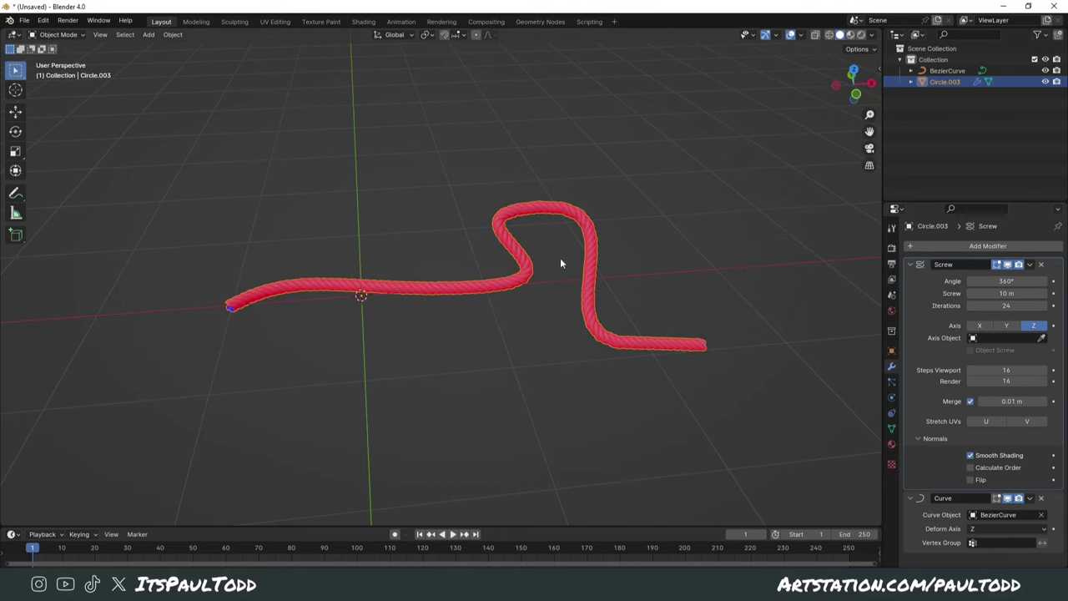
click(968, 480)
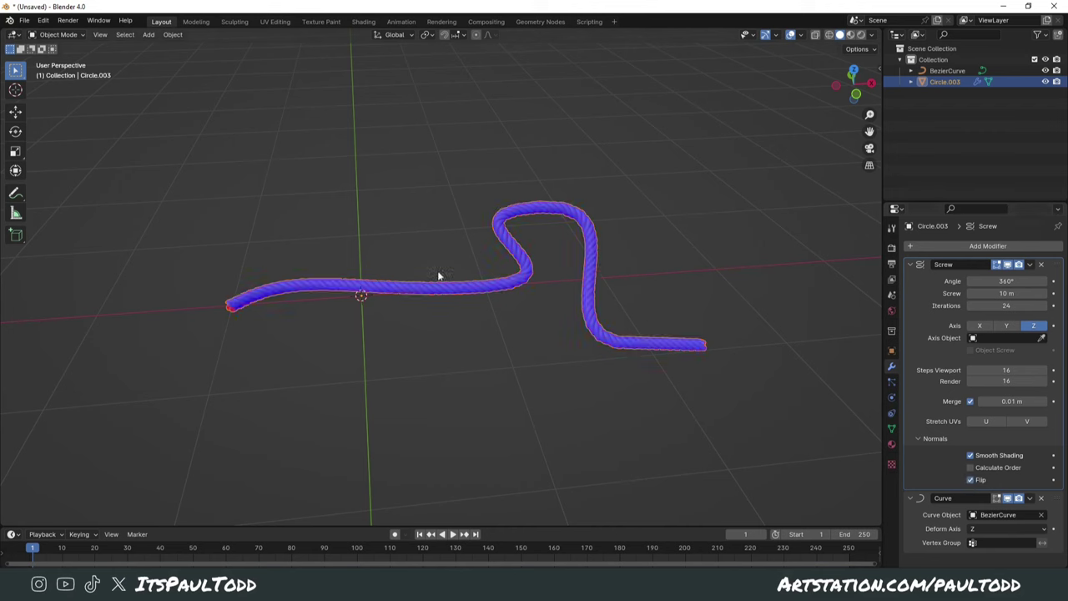
click(801, 35)
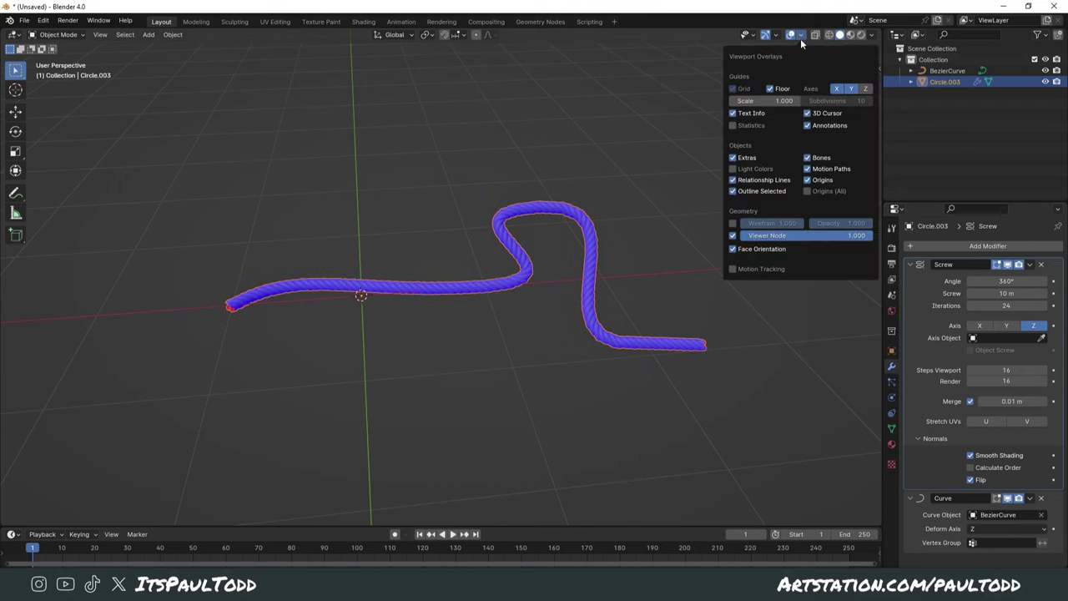
click(733, 249)
scroll(693, 418, up, 2)
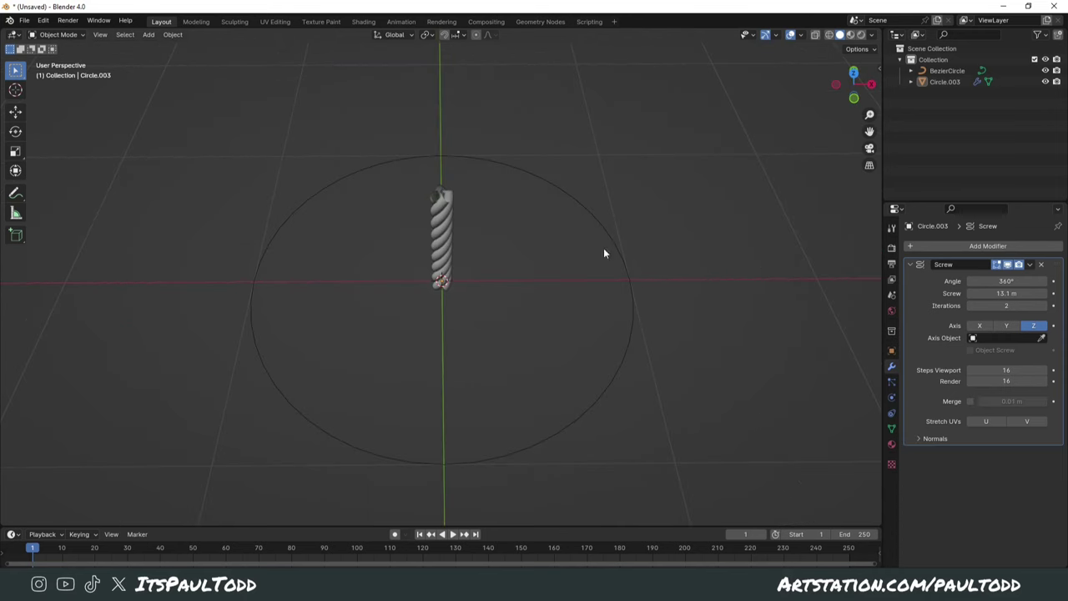
Add a Curve modifier to the rope following BezierCircle along Z, and set the Screw iterations to 19 to complete the ring.
click(945, 81)
click(988, 245)
click(885, 267)
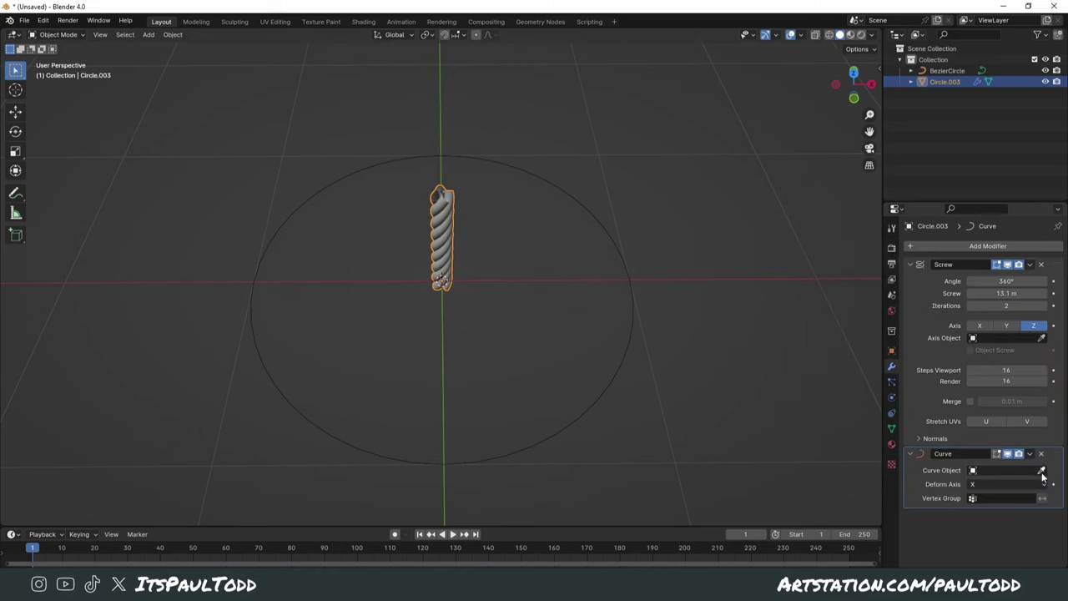
click(1042, 474)
click(1005, 484)
click(981, 522)
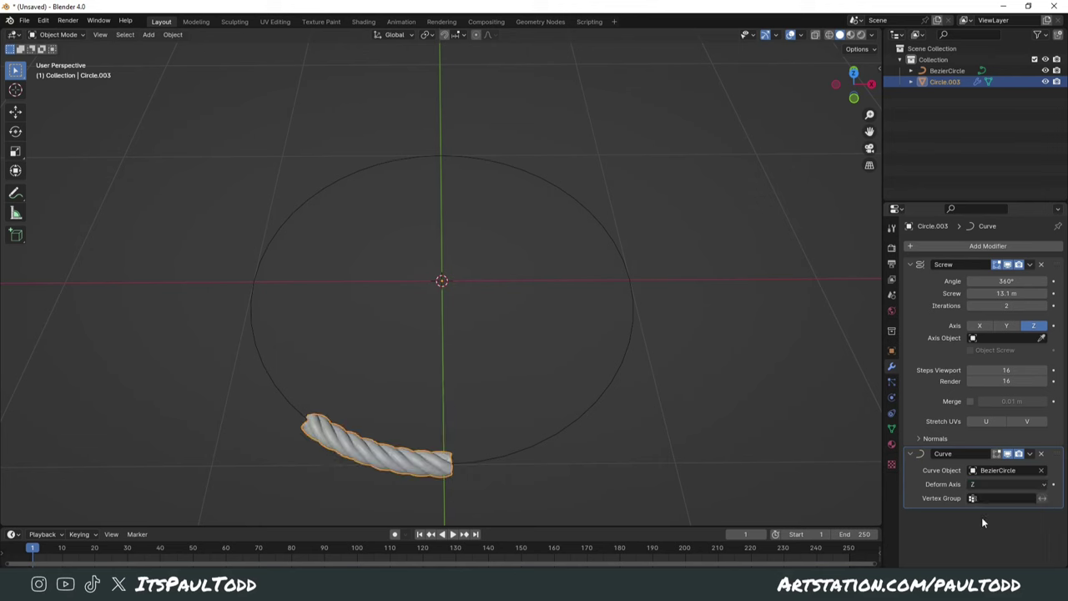
drag(1014, 306, 1058, 309)
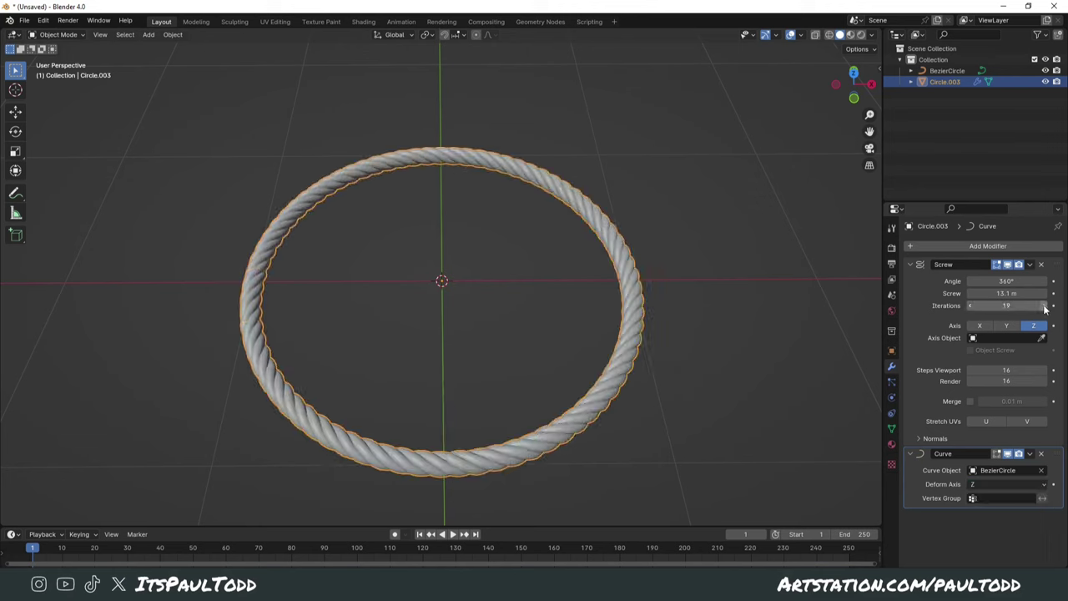
Apply the rope ring's modifiers and merge all its vertices by distance, raising the merge distance until the seam closes.
scroll(669, 479, up, 10)
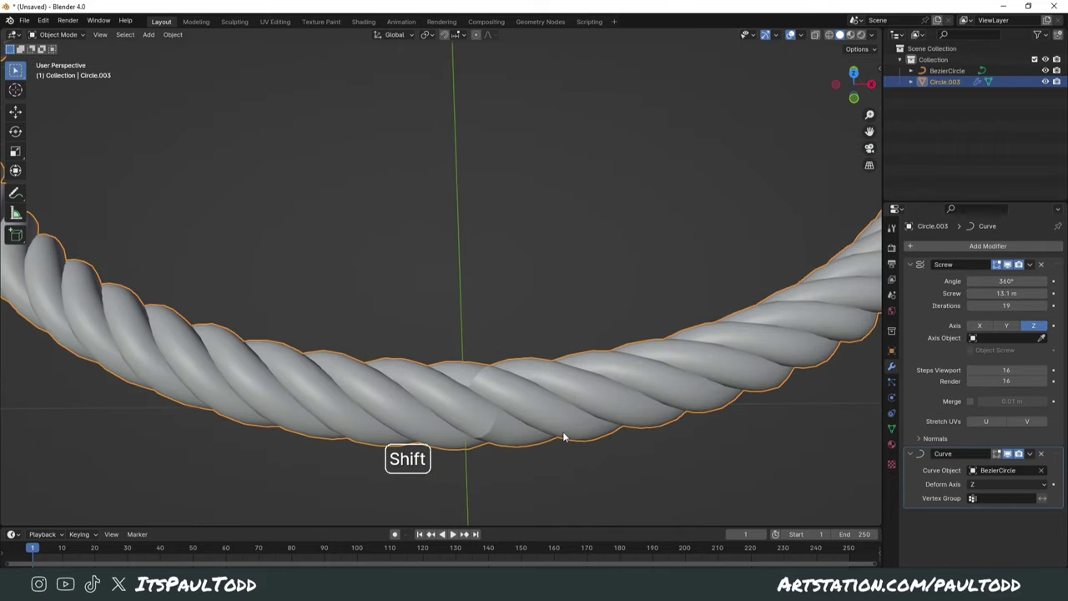
key(Tab)
key(Tab)
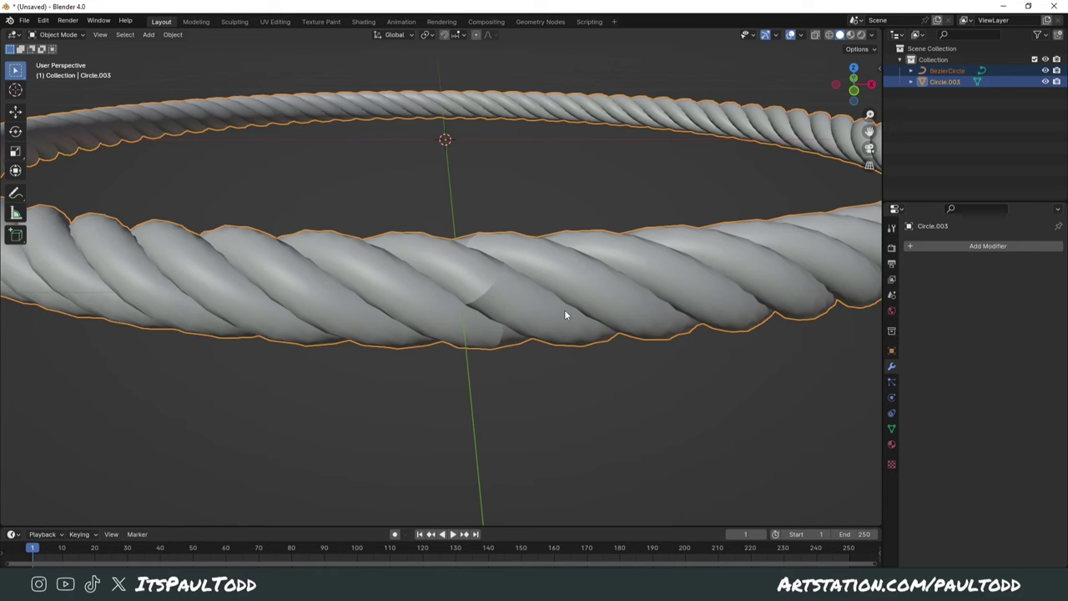
key(Tab)
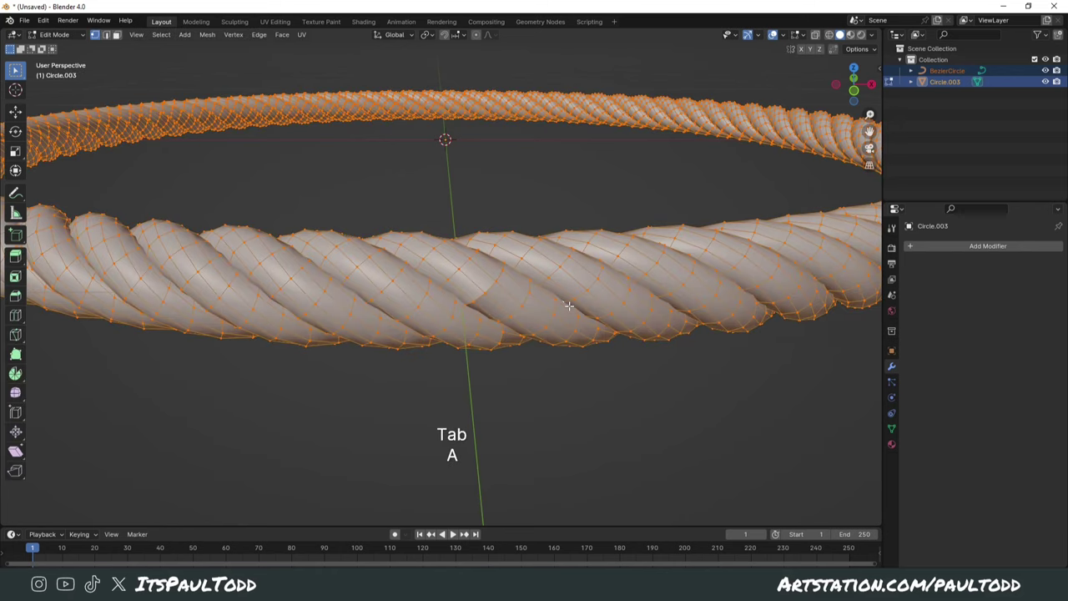
key(m)
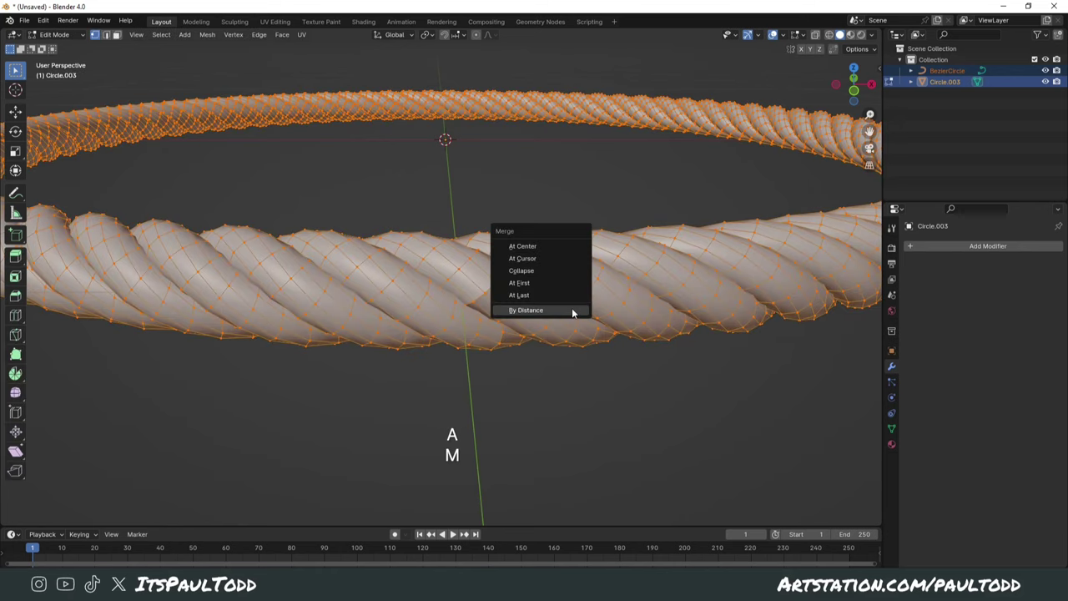
click(572, 312)
middle_drag(498, 301, 510, 282)
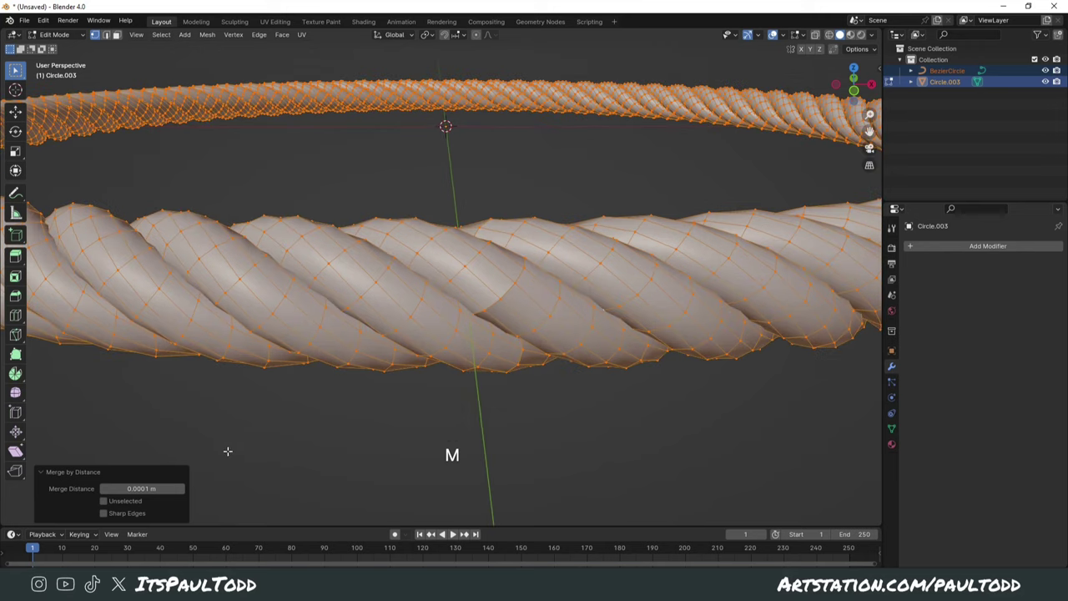
click(182, 490)
key(Tab)
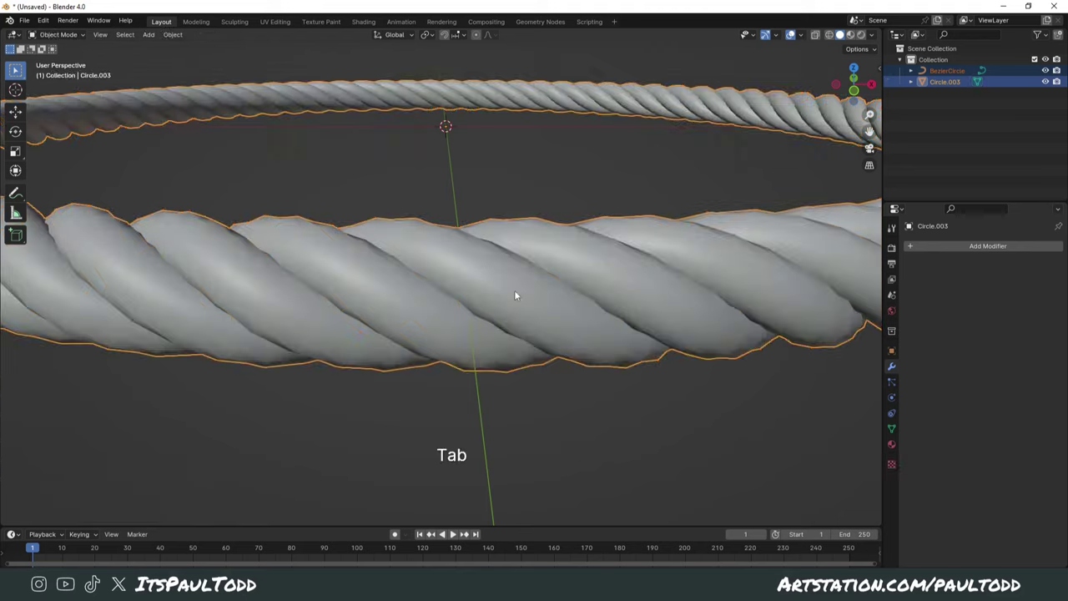
Add a Subdivision Surface modifier to the merged rope ring.
middle_drag(536, 315, 607, 311)
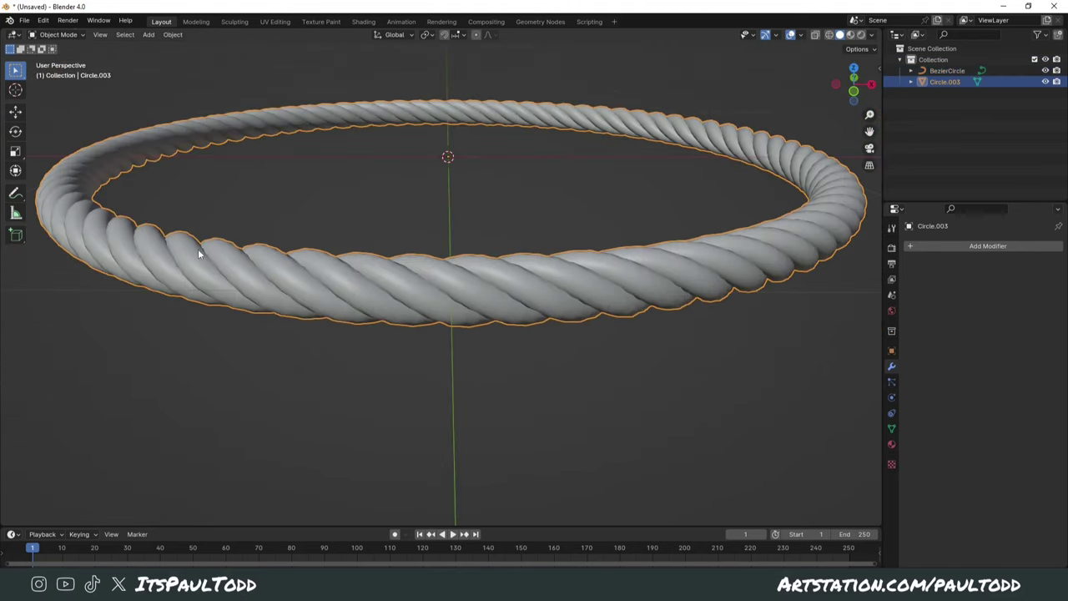
click(954, 245)
click(954, 245)
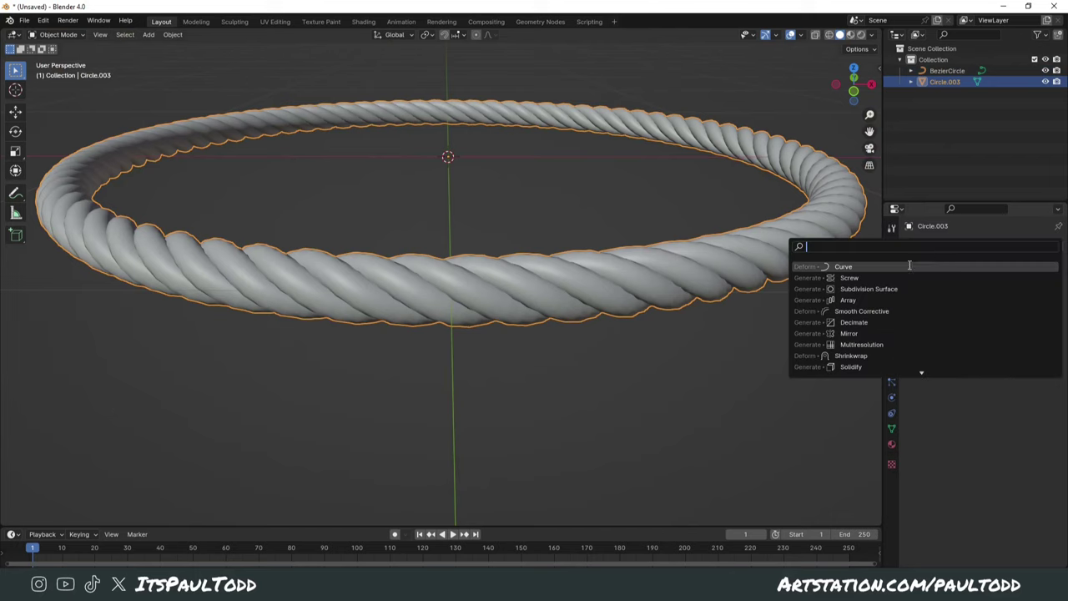
click(868, 289)
middle_drag(684, 301, 623, 289)
scroll(622, 289, up, 8)
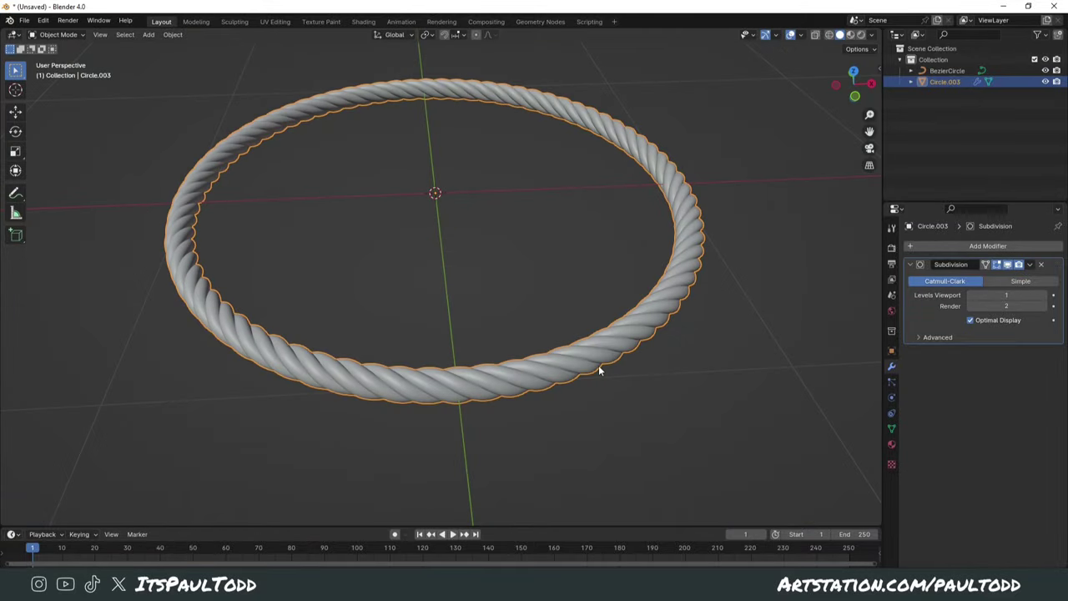